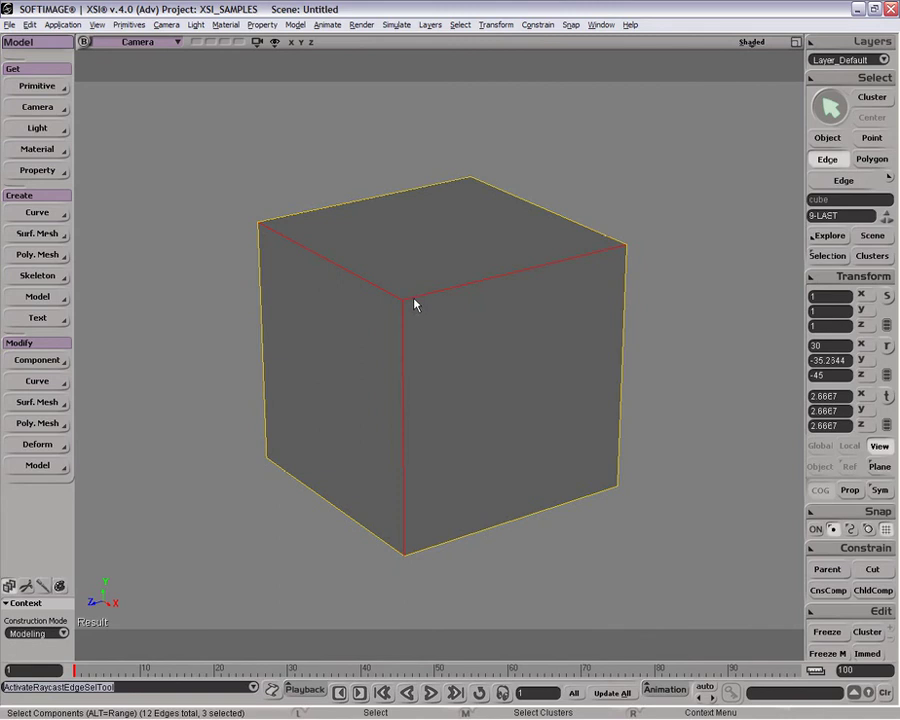
- Bevel the three selected cube edges meeting at the front corner with a distance of 0.295
{"action": "right_click", "coordinate": [415, 305]}
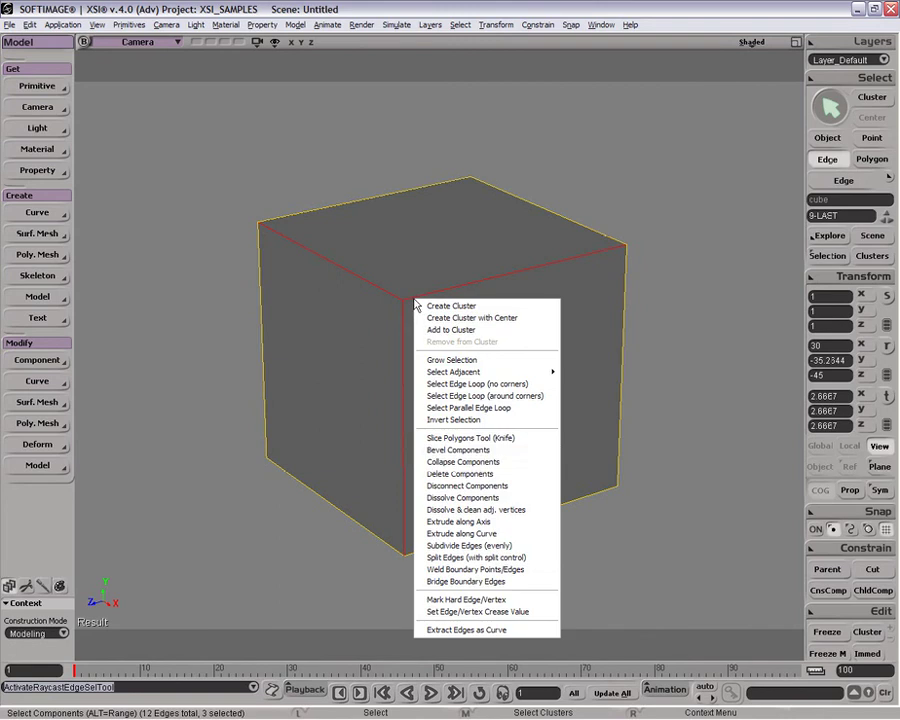
{"action": "left_click", "coordinate": [477, 451]}
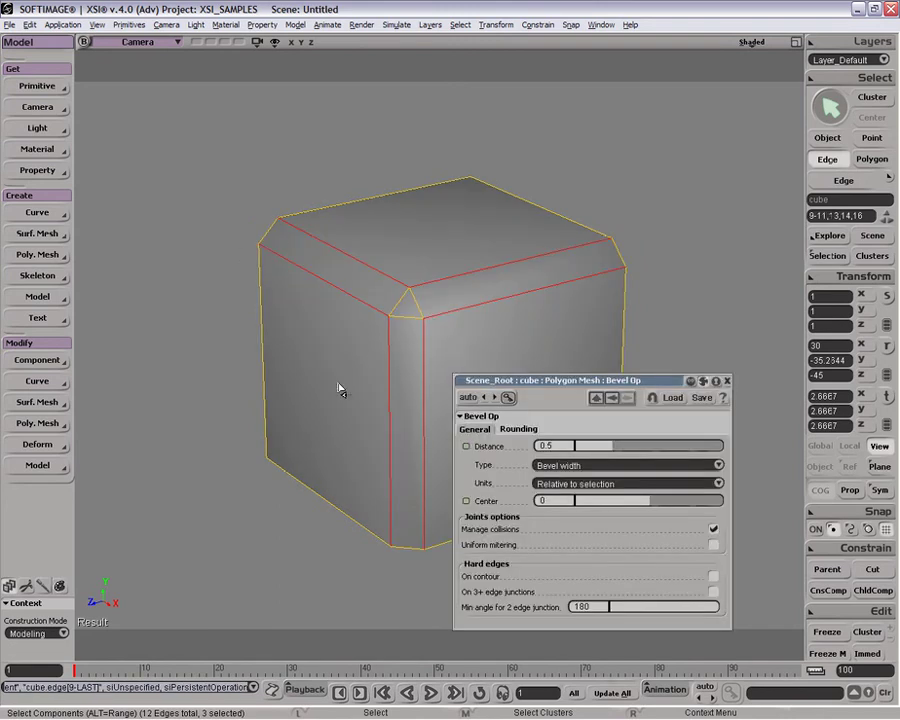
{"action": "left_click_drag", "start_coordinate": [572, 388], "coordinate": [660, 352]}
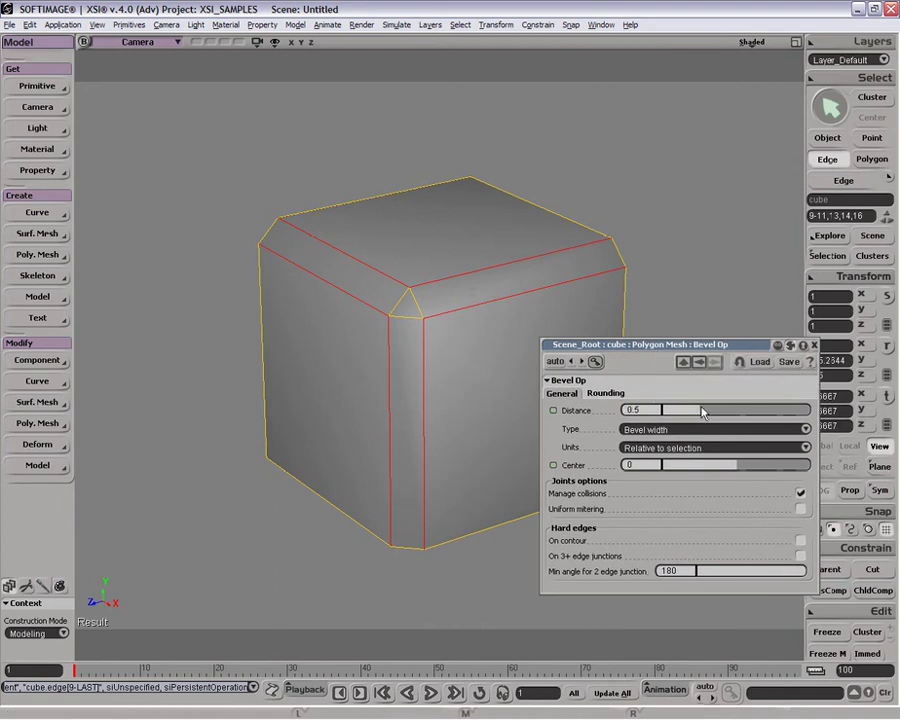
{"action": "left_click_drag", "start_coordinate": [701, 412], "coordinate": [680, 432]}
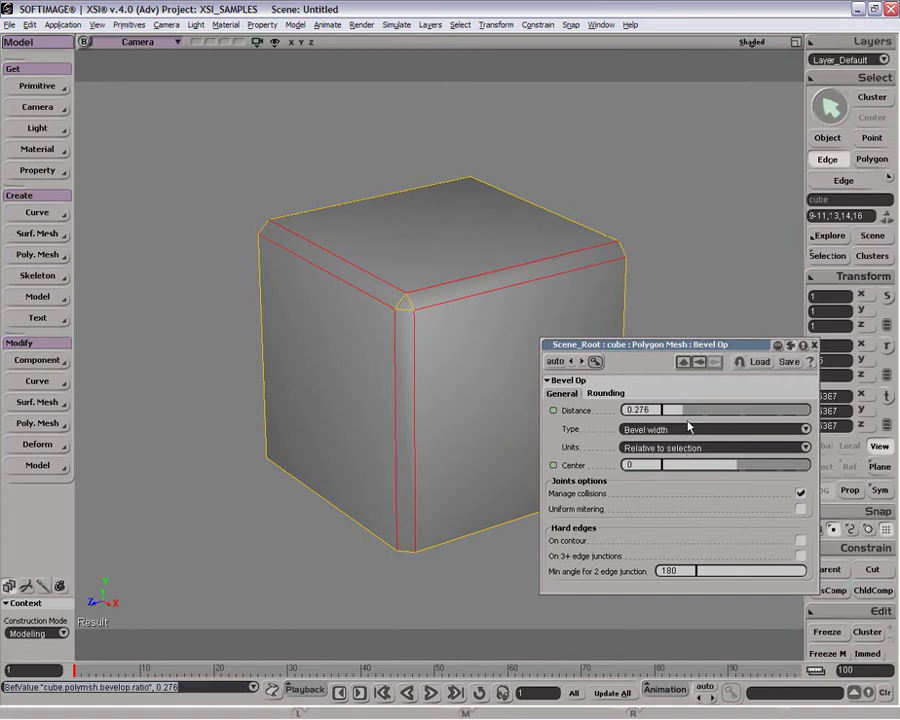
{"action": "mouse_move", "coordinate": [686, 413]}
{"action": "left_mouse_down"}
{"action": "mouse_move", "coordinate": [808, 412]}
{"action": "mouse_move", "coordinate": [666, 412]}
{"action": "mouse_move", "coordinate": [687, 411]}
{"action": "mouse_move", "coordinate": [675, 412]}
{"action": "mouse_move", "coordinate": [679, 422]}
{"action": "mouse_move", "coordinate": [679, 410]}
{"action": "mouse_move", "coordinate": [737, 397]}
{"action": "mouse_move", "coordinate": [785, 402]}
{"action": "mouse_move", "coordinate": [683, 410]}
{"action": "mouse_move", "coordinate": [686, 420]}
{"action": "left_mouse_up"}
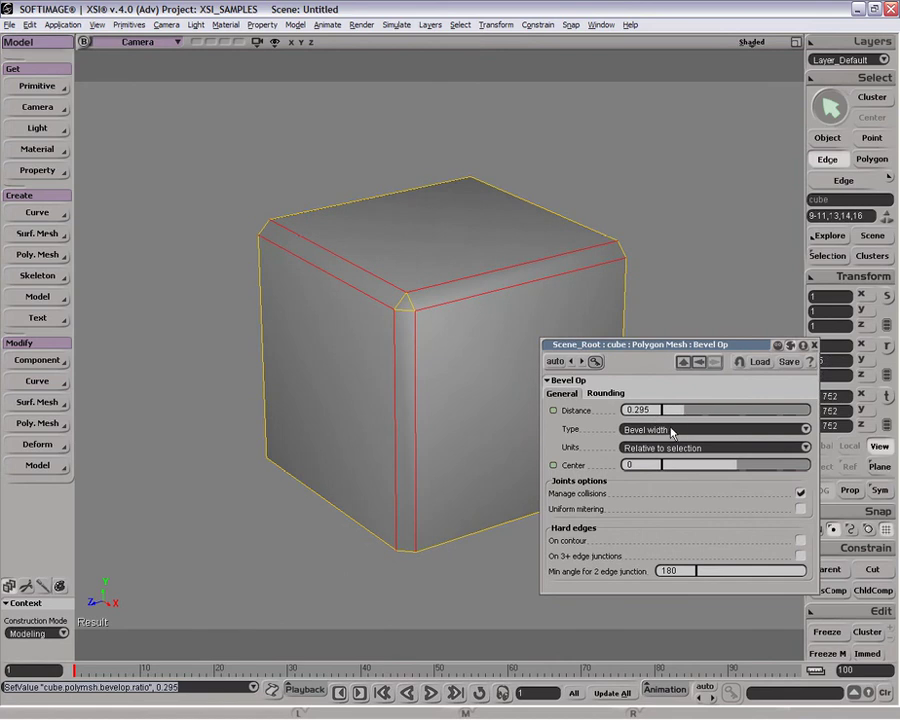
- Try the Along bisectors and Along adjacent polygons bevel types, and return the type to Bevel width
{"action": "left_click", "coordinate": [677, 431]}
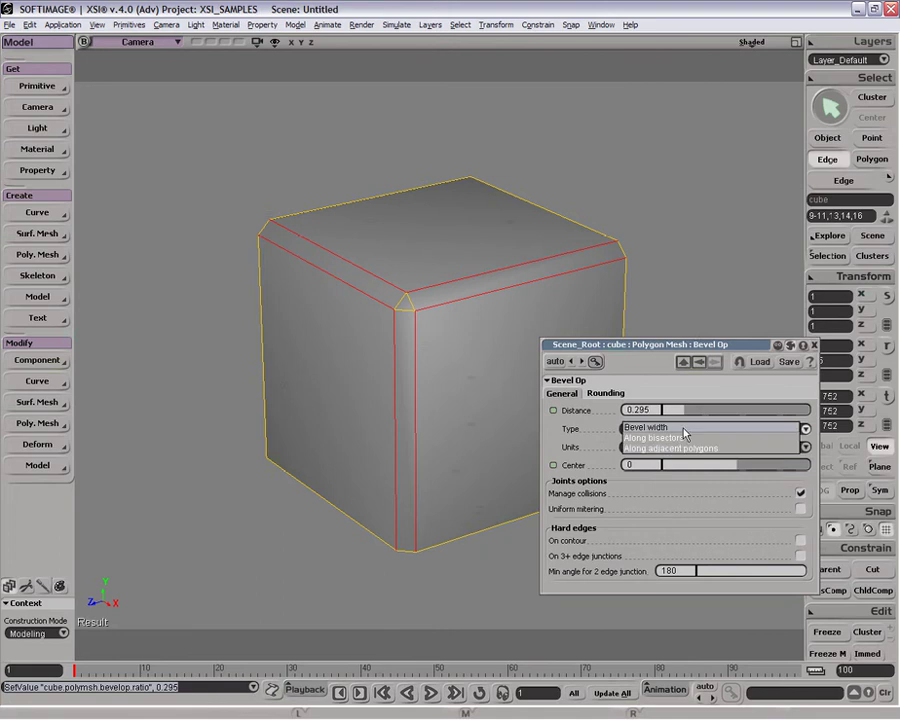
{"action": "left_click", "coordinate": [683, 429]}
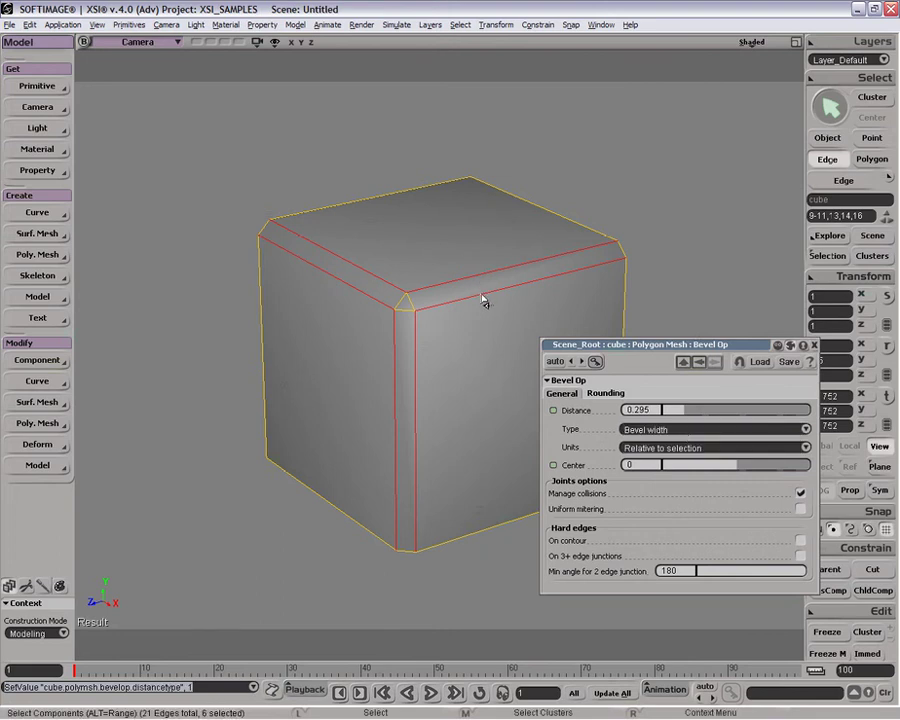
{"action": "left_click", "coordinate": [684, 433]}
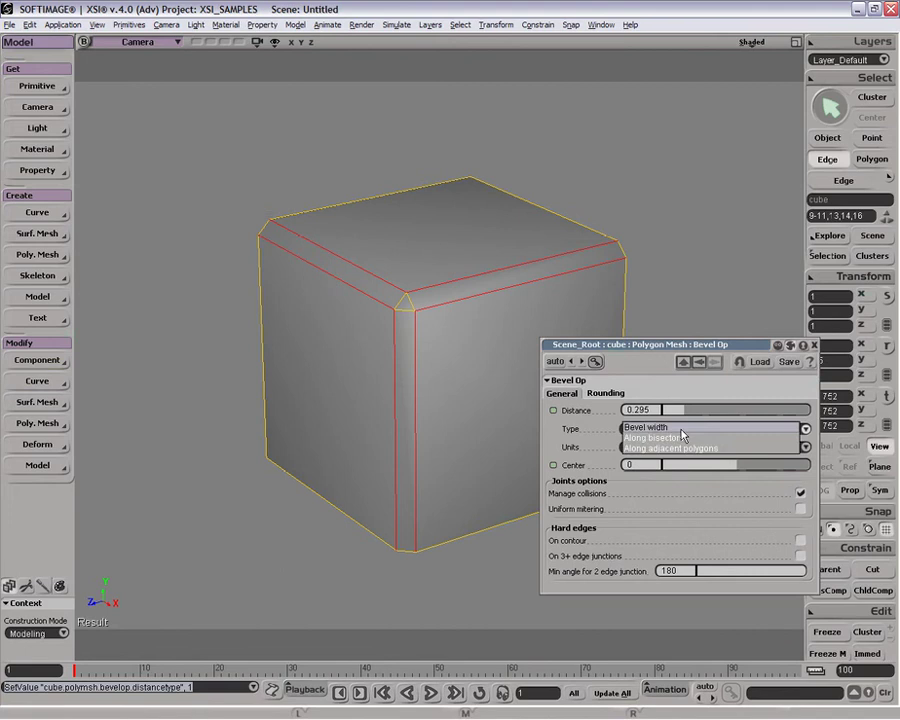
{"action": "left_click", "coordinate": [684, 438]}
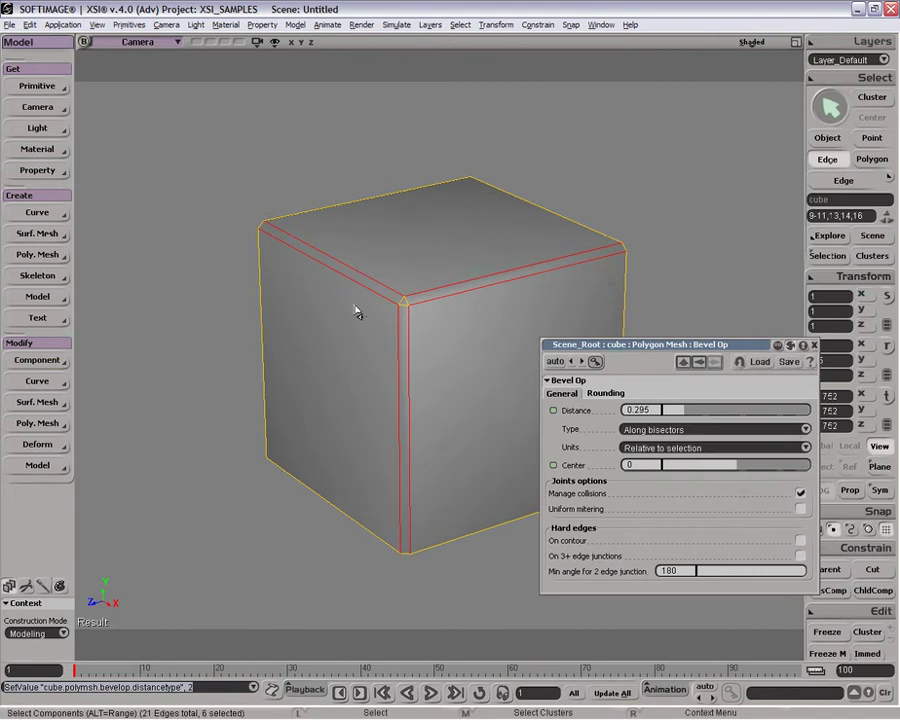
{"action": "left_click", "coordinate": [705, 430]}
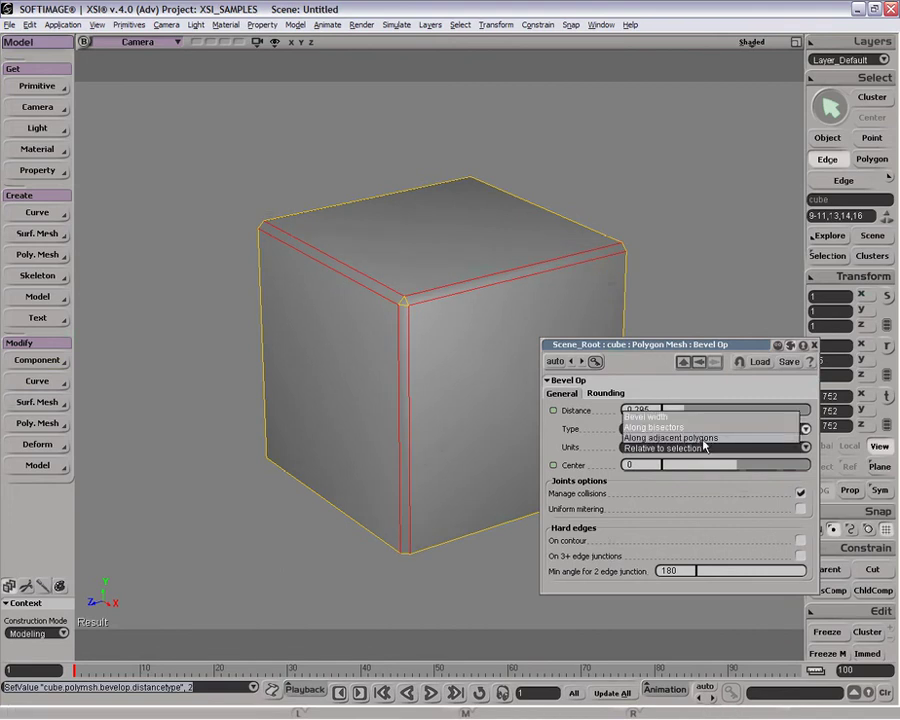
{"action": "left_click", "coordinate": [703, 440]}
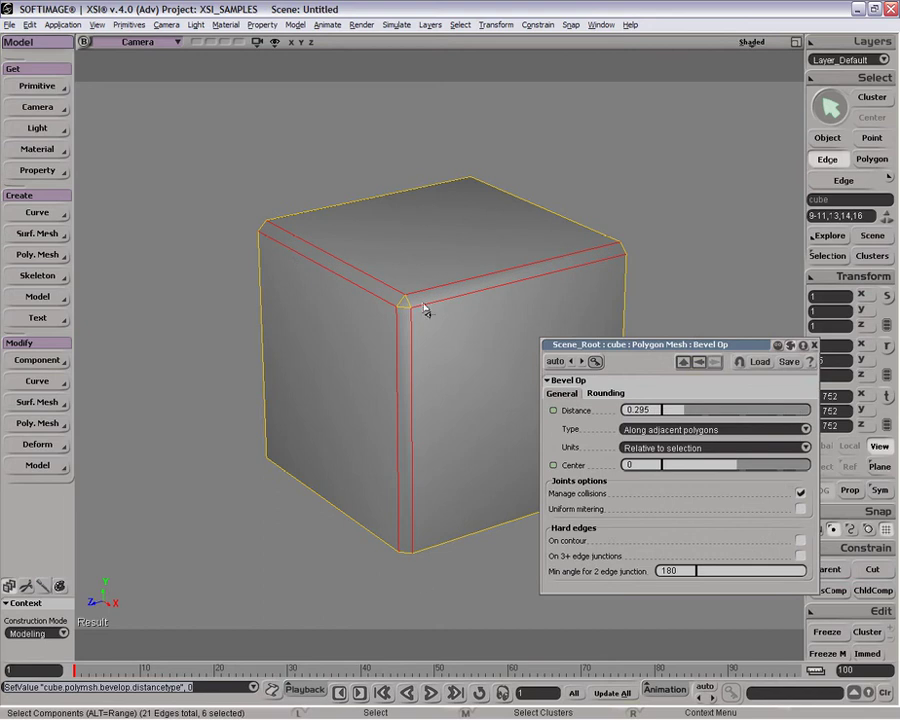
{"action": "left_click", "coordinate": [668, 436]}
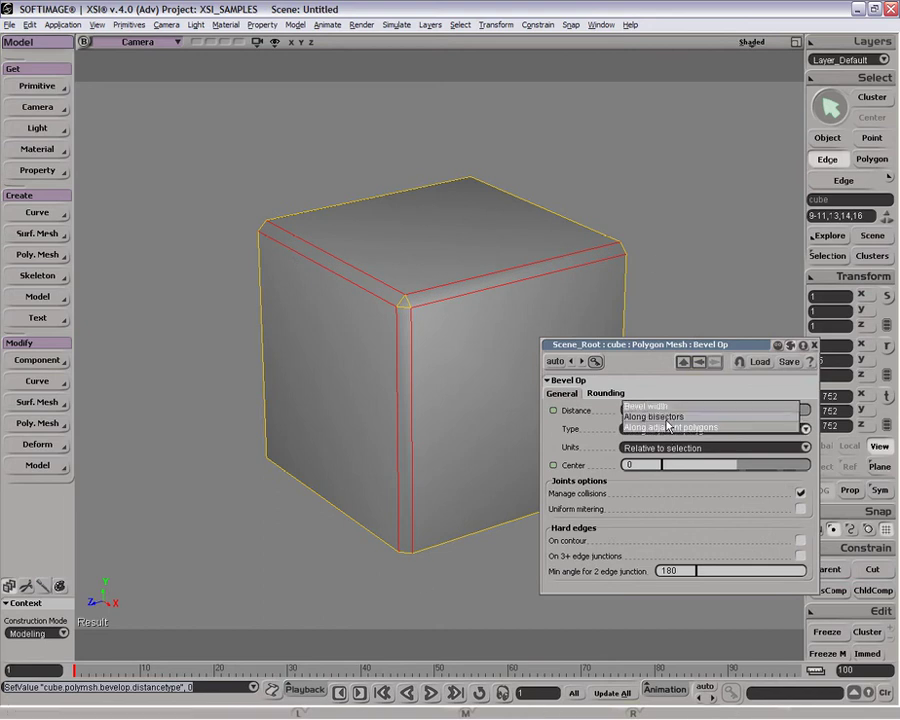
{"action": "left_click", "coordinate": [670, 424]}
{"action": "left_click", "coordinate": [670, 428]}
{"action": "left_click", "coordinate": [674, 413]}
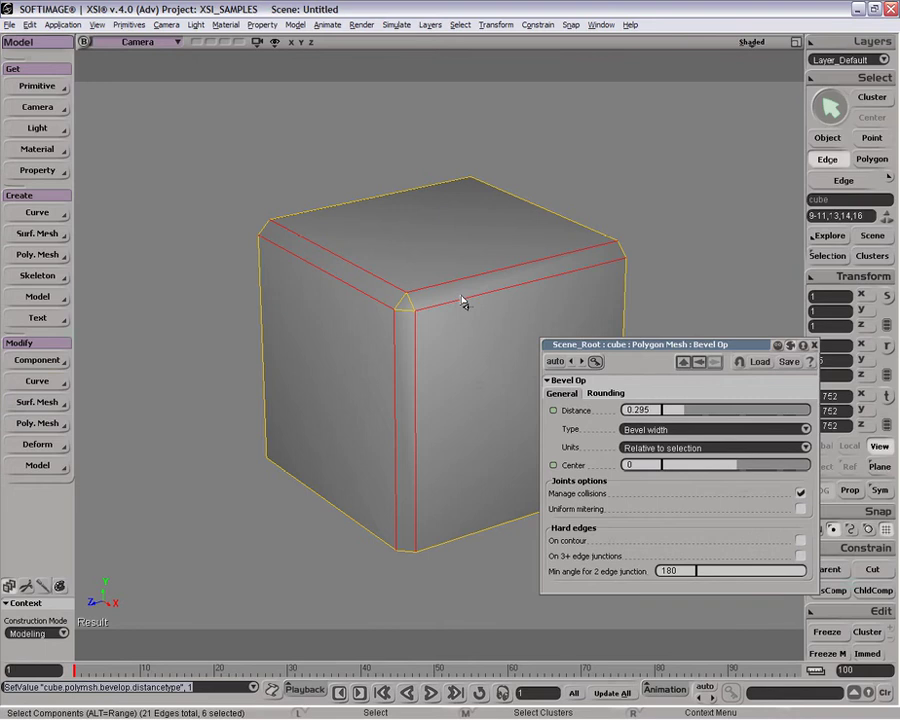
- Bevel two edges of the front corner triangle and the left face's adjoining upper and vertical edges with a distance of 0.524
{"action": "key", "text": "space"}
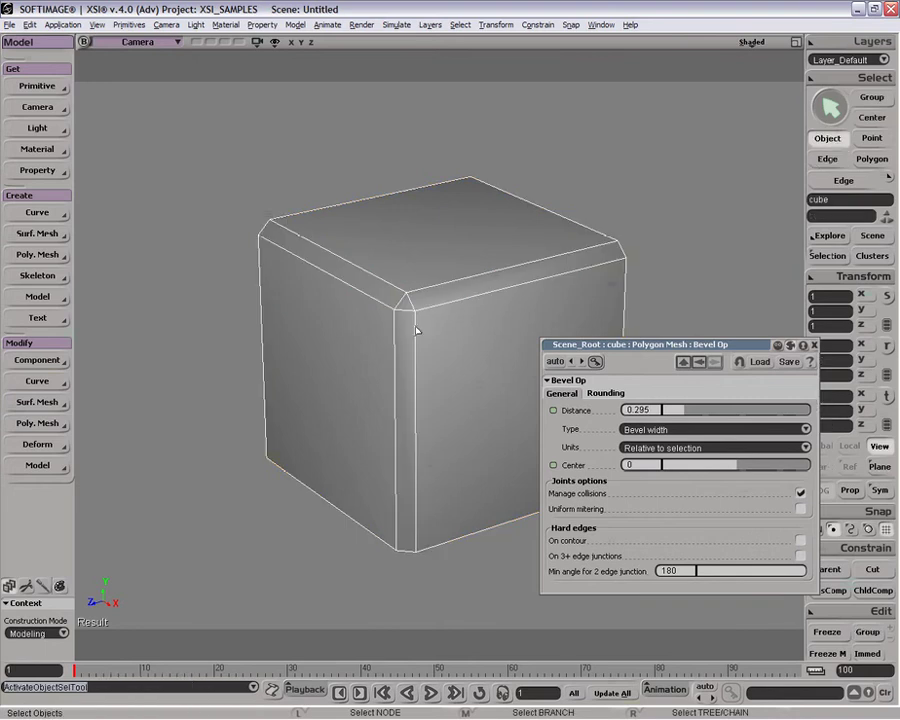
{"action": "left_click", "coordinate": [407, 305]}
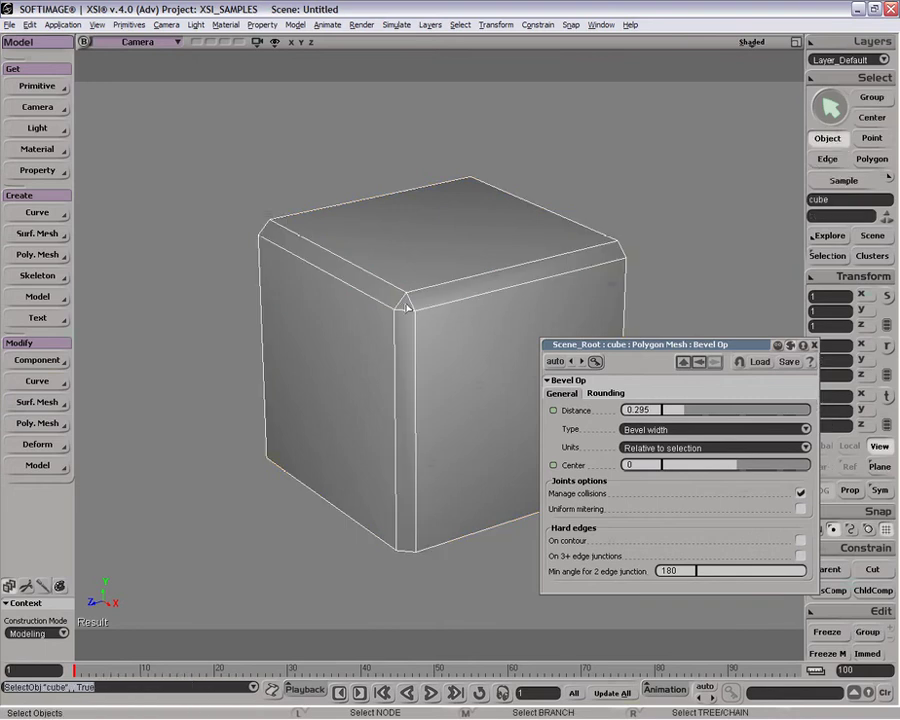
{"action": "key", "text": "e"}
{"action": "left_click", "coordinate": [398, 311]}
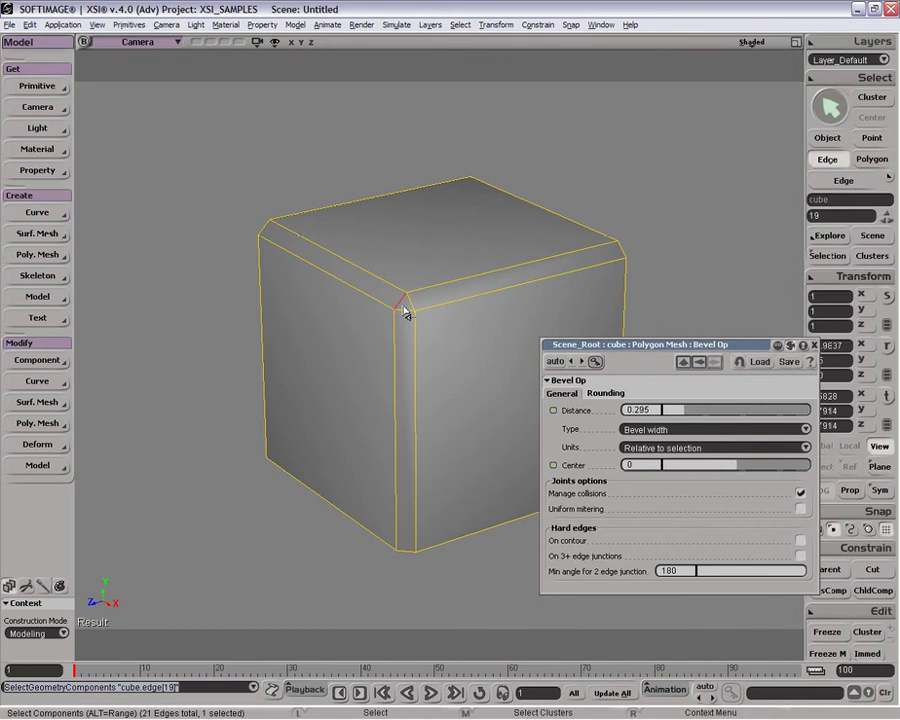
{"action": "left_click", "coordinate": [390, 321], "text": "shift"}
{"action": "left_click", "coordinate": [396, 325], "text": "shift"}
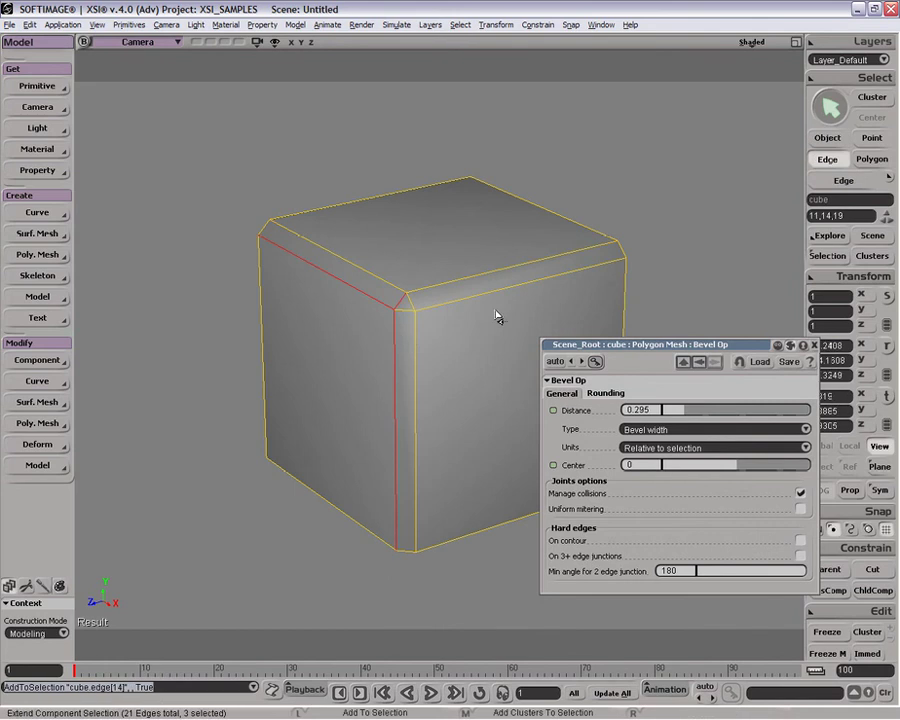
{"action": "left_click", "coordinate": [409, 312], "text": "shift"}
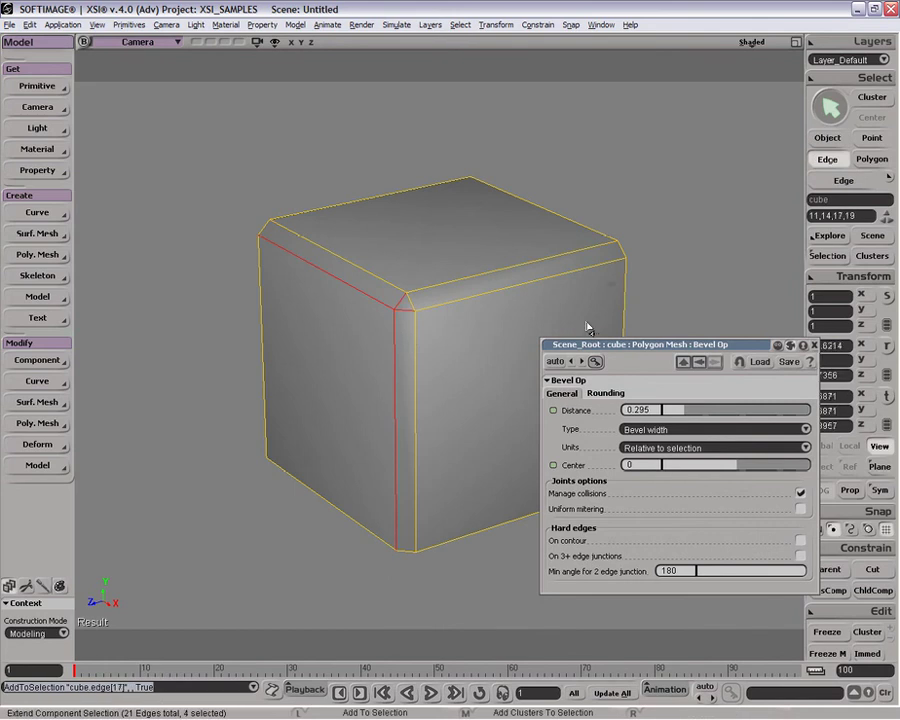
{"action": "key", "text": "i"}
{"action": "left_click", "coordinate": [814, 345]}
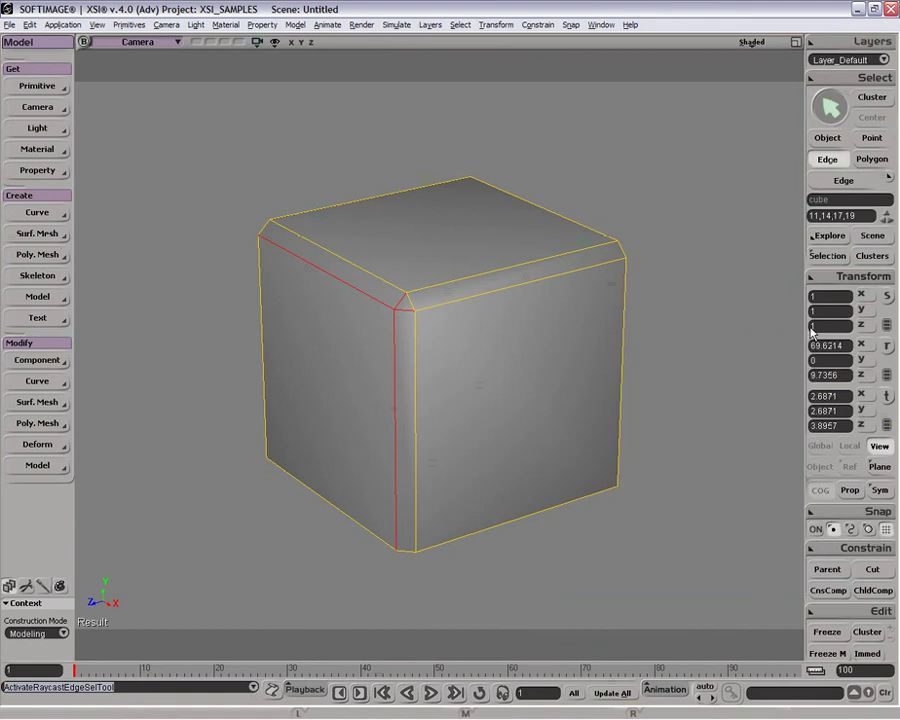
{"action": "right_click", "coordinate": [402, 304]}
{"action": "left_click", "coordinate": [438, 455]}
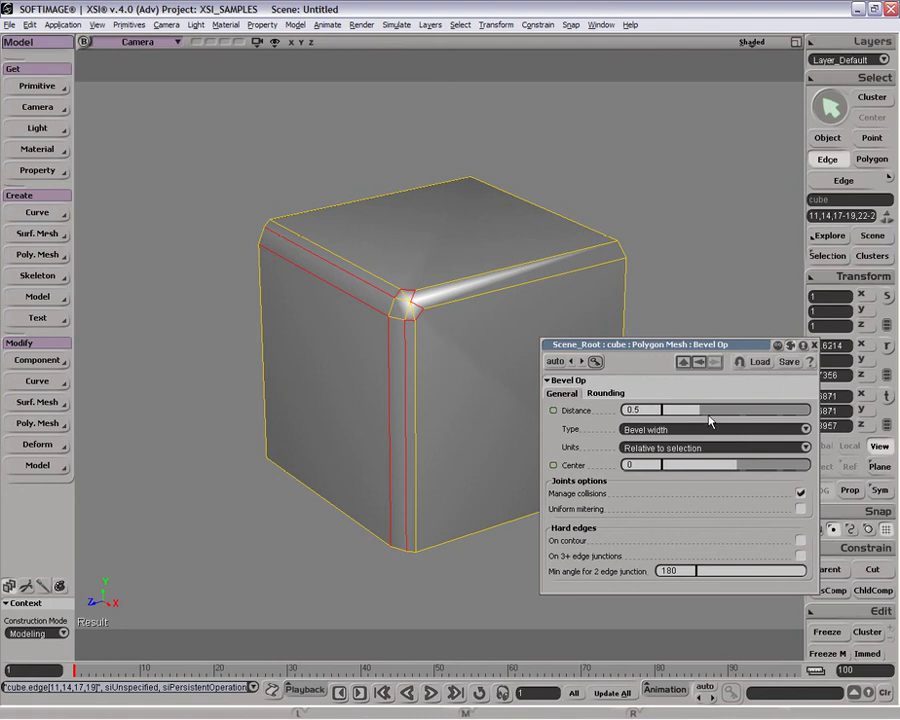
{"action": "left_click_drag", "start_coordinate": [728, 418], "coordinate": [397, 312]}
- Set the second bevel's type to Along bisectors and its distance to 0.61
{"action": "left_click", "coordinate": [670, 430]}
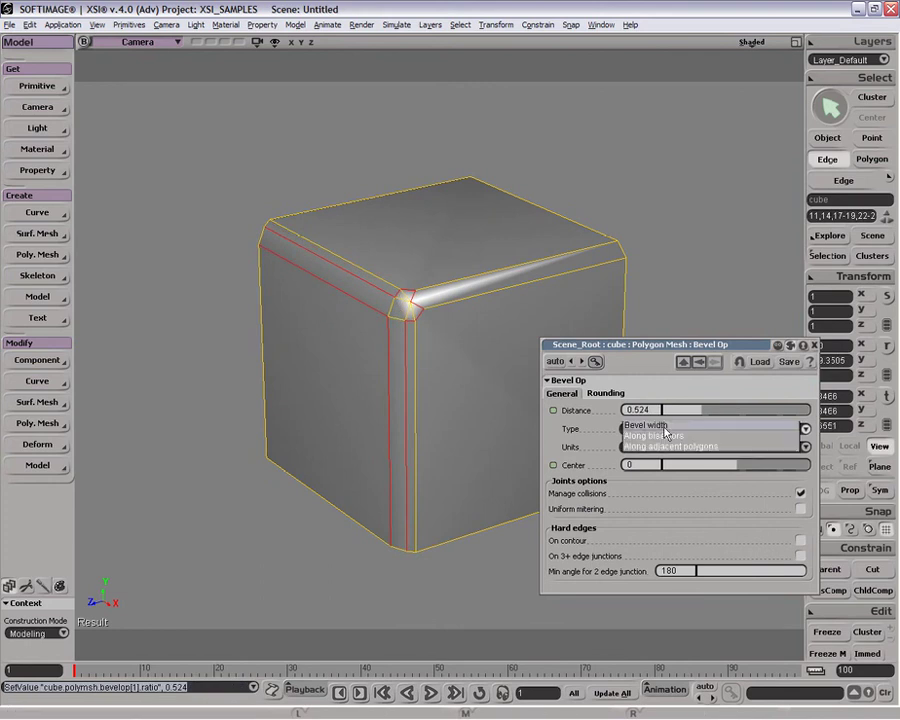
{"action": "left_click", "coordinate": [669, 440]}
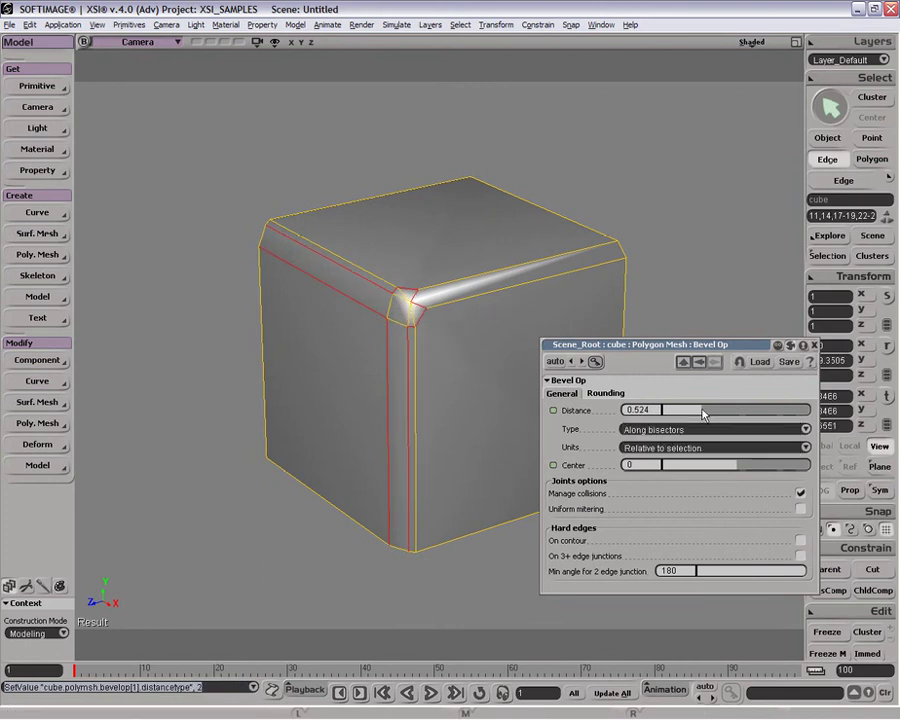
{"action": "left_click_drag", "start_coordinate": [703, 413], "coordinate": [411, 298]}
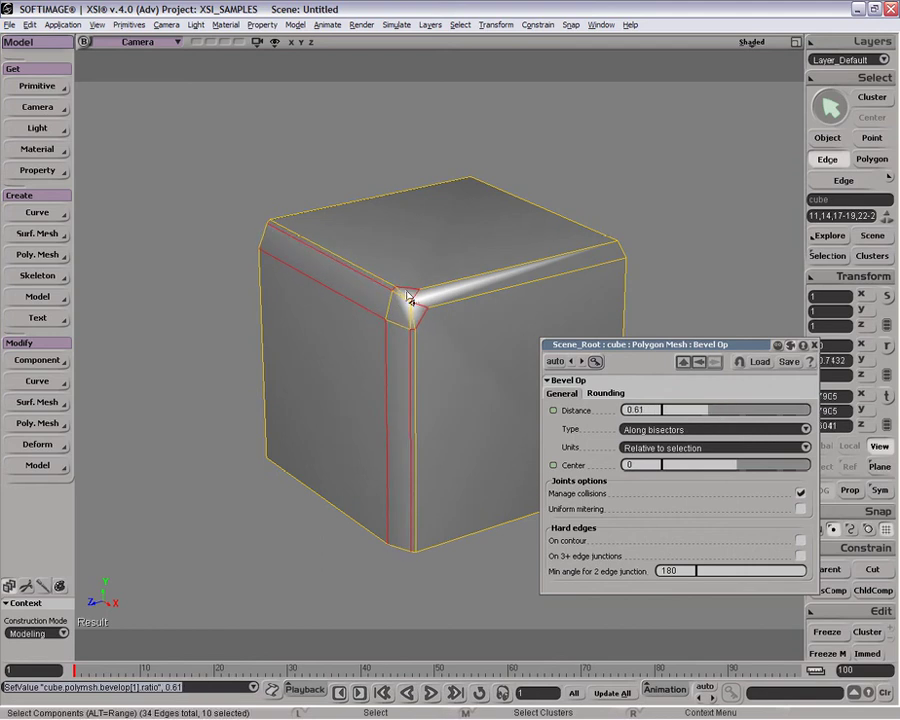
- Set the second bevel's type to Along adjacent polygons and its distance to 0.429
{"action": "left_click", "coordinate": [677, 429]}
{"action": "left_click", "coordinate": [678, 447]}
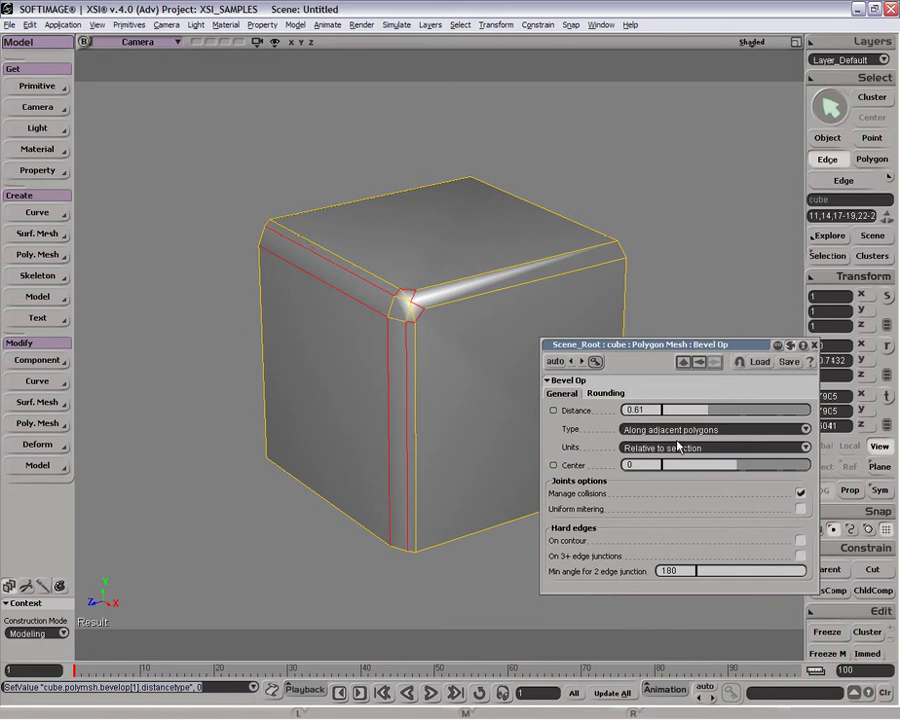
{"action": "mouse_move", "coordinate": [702, 412]}
{"action": "left_mouse_down"}
{"action": "mouse_move", "coordinate": [712, 411]}
{"action": "mouse_move", "coordinate": [672, 412]}
{"action": "mouse_move", "coordinate": [730, 408]}
{"action": "mouse_move", "coordinate": [668, 412]}
{"action": "mouse_move", "coordinate": [699, 412]}
{"action": "left_mouse_up"}
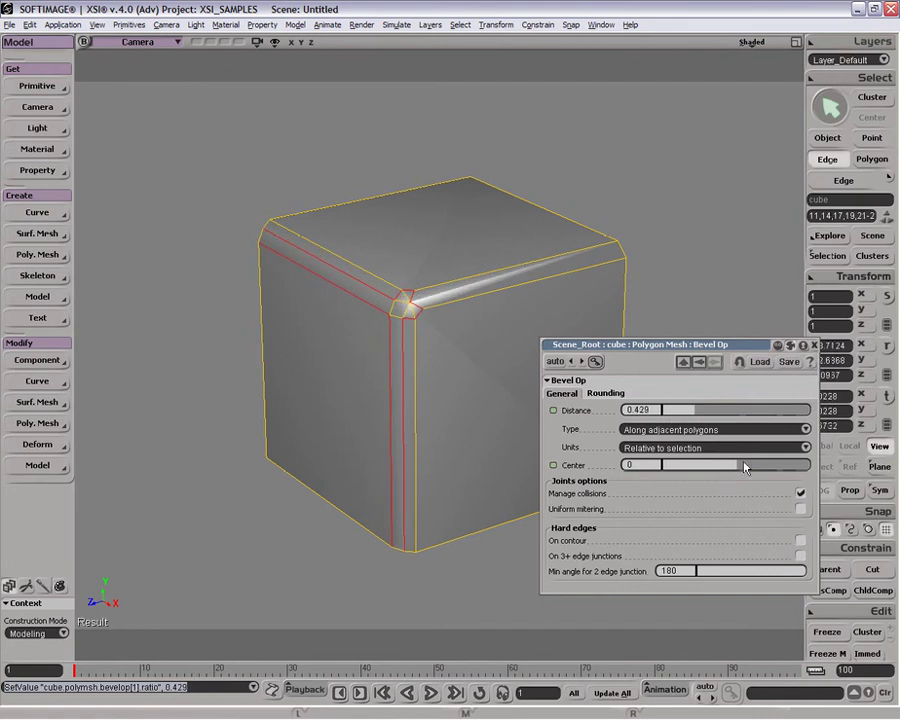
- Switch the second bevel's units to SI Units and set its distance to 0.21
{"action": "left_click", "coordinate": [710, 451]}
{"action": "left_click", "coordinate": [712, 444]}
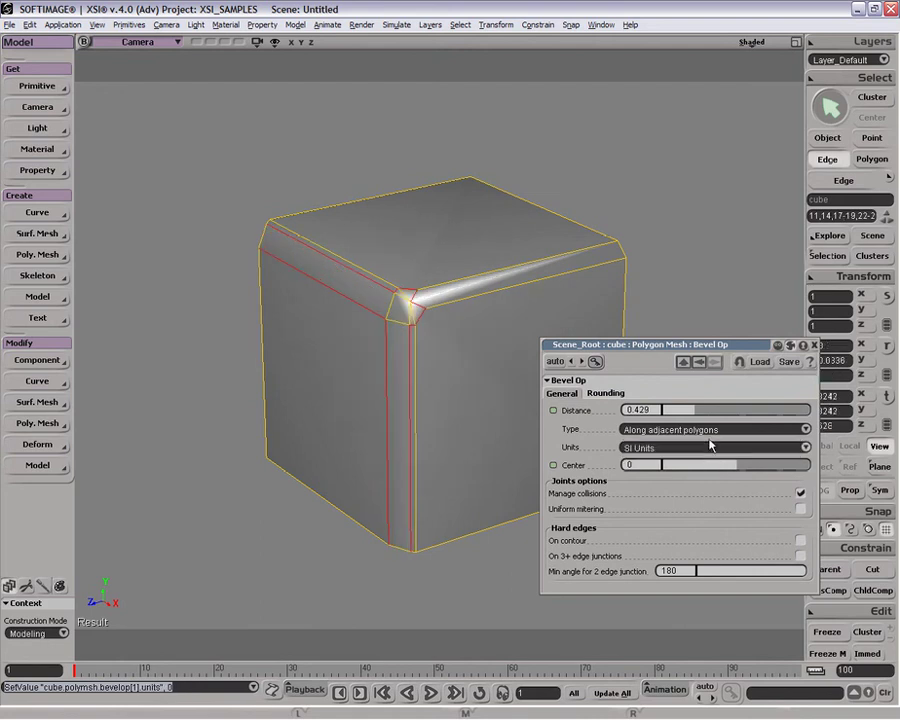
{"action": "left_click_drag", "start_coordinate": [690, 410], "coordinate": [669, 414]}
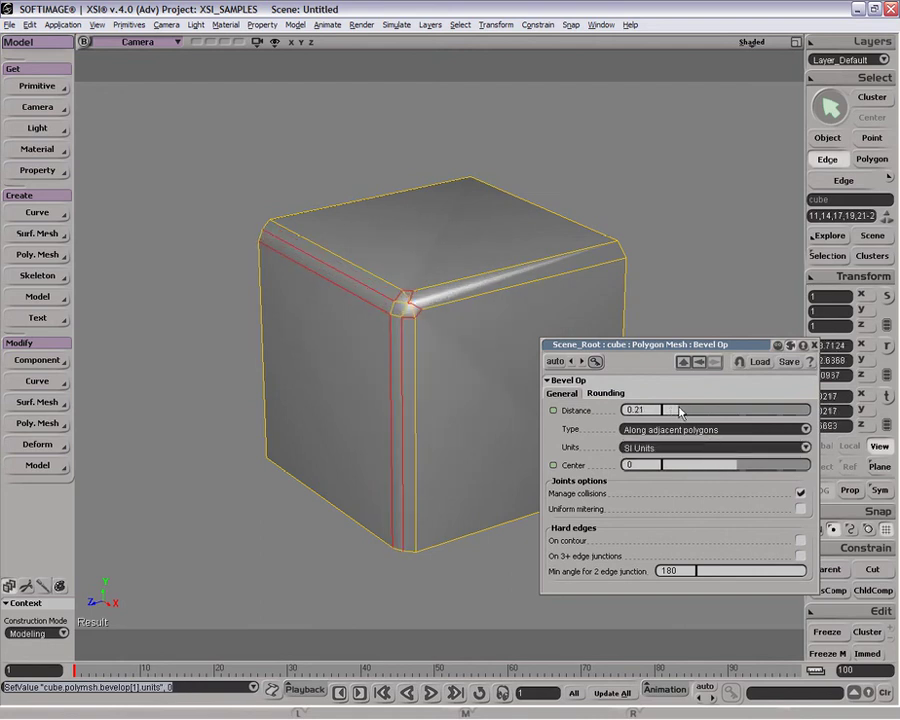
- Return the second bevel's units to Relative to selection, with a distance of 0.438 and a center of 0.21
{"action": "left_click", "coordinate": [671, 449]}
{"action": "left_click", "coordinate": [671, 435]}
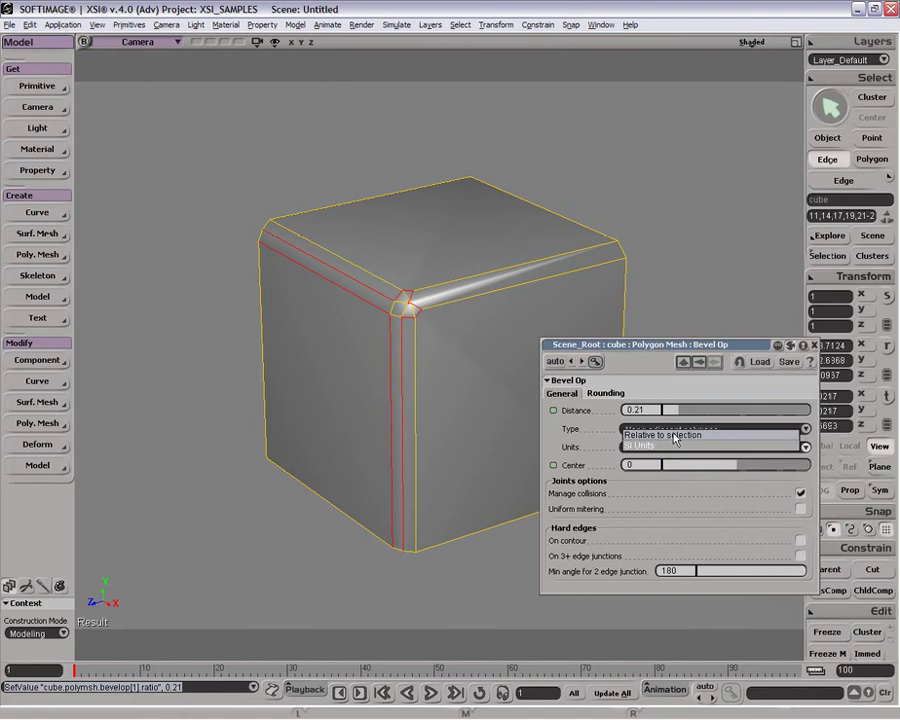
{"action": "left_click_drag", "start_coordinate": [686, 412], "coordinate": [697, 413]}
{"action": "left_click_drag", "start_coordinate": [748, 471], "coordinate": [662, 466]}
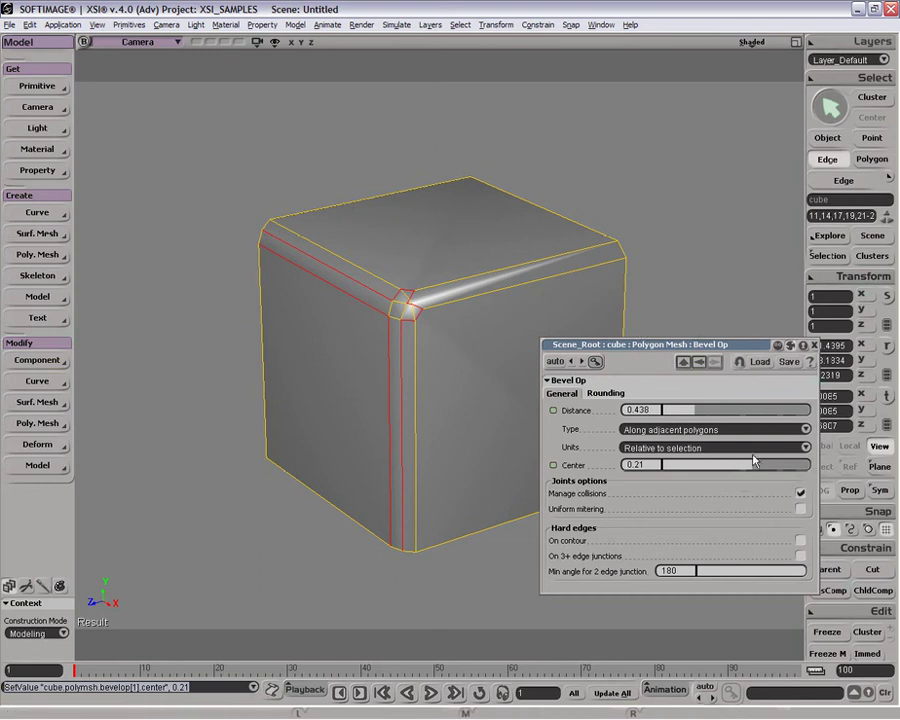
{"action": "left_click", "coordinate": [815, 346]}
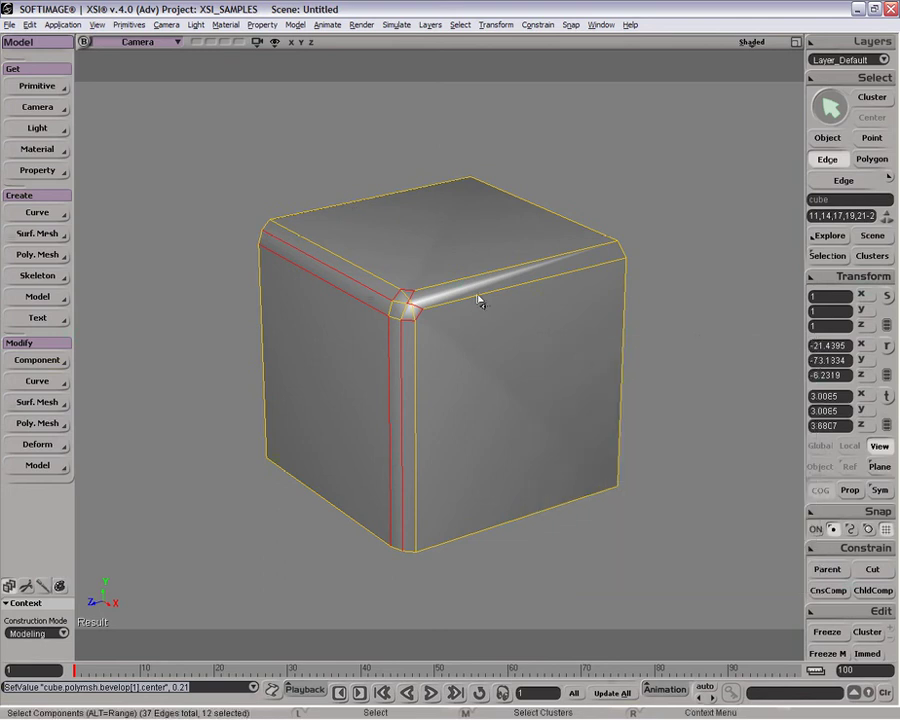
- Delete the second bevel operator, Bevel Op[1], from the cube's operator stack and reselect the cube
{"action": "key", "text": "space"}
{"action": "left_click", "coordinate": [845, 255]}
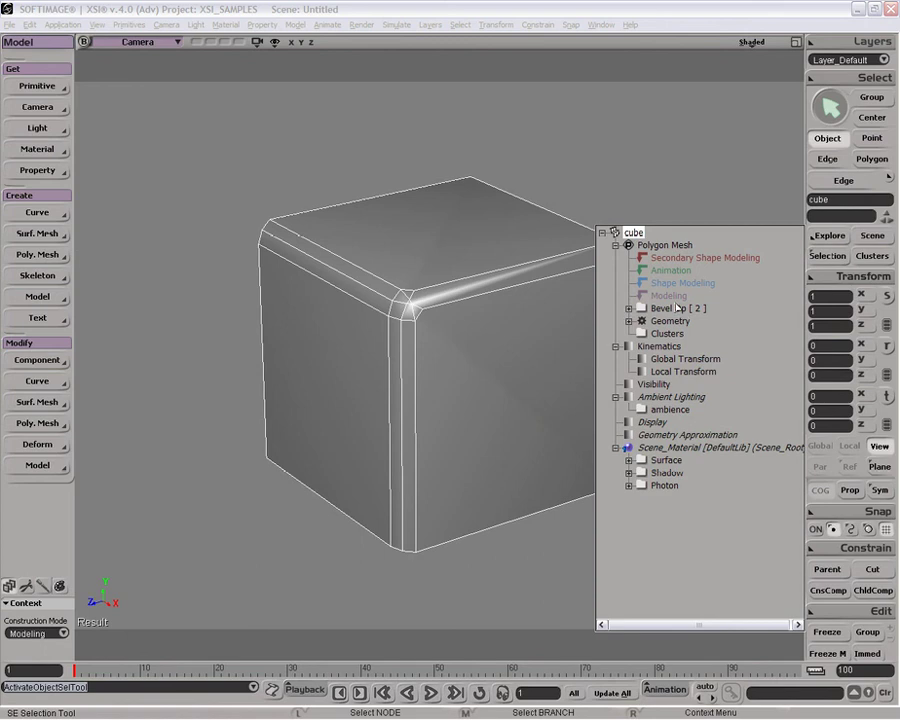
{"action": "left_click", "coordinate": [629, 309]}
{"action": "left_click", "coordinate": [679, 321]}
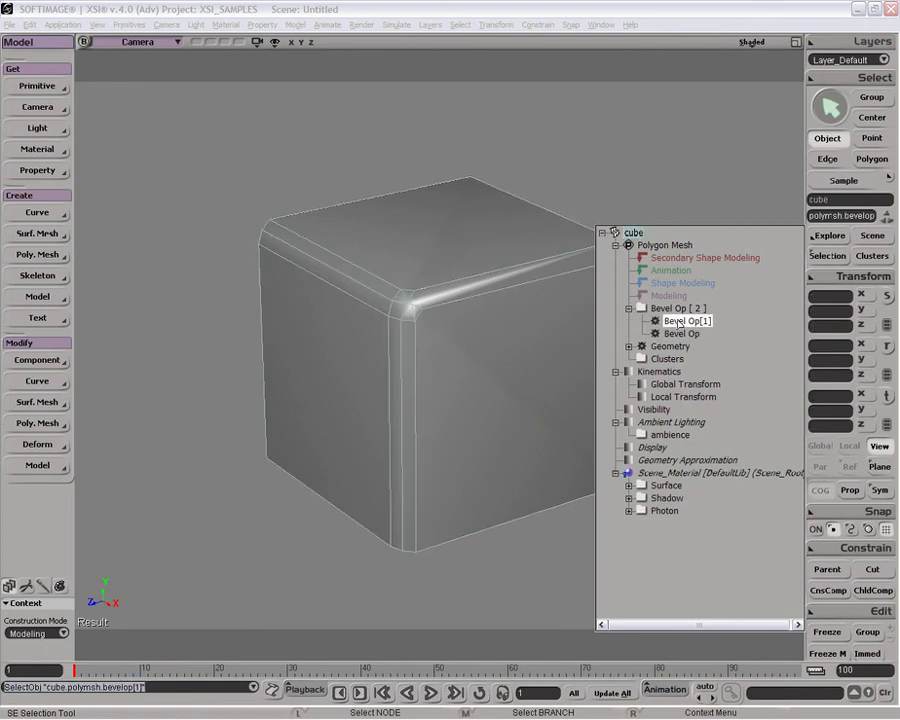
{"action": "key", "text": "Delete"}
{"action": "key", "text": "End"}
{"action": "left_click", "coordinate": [410, 322]}
{"action": "key", "text": "space"}
{"action": "left_click", "coordinate": [434, 292]}
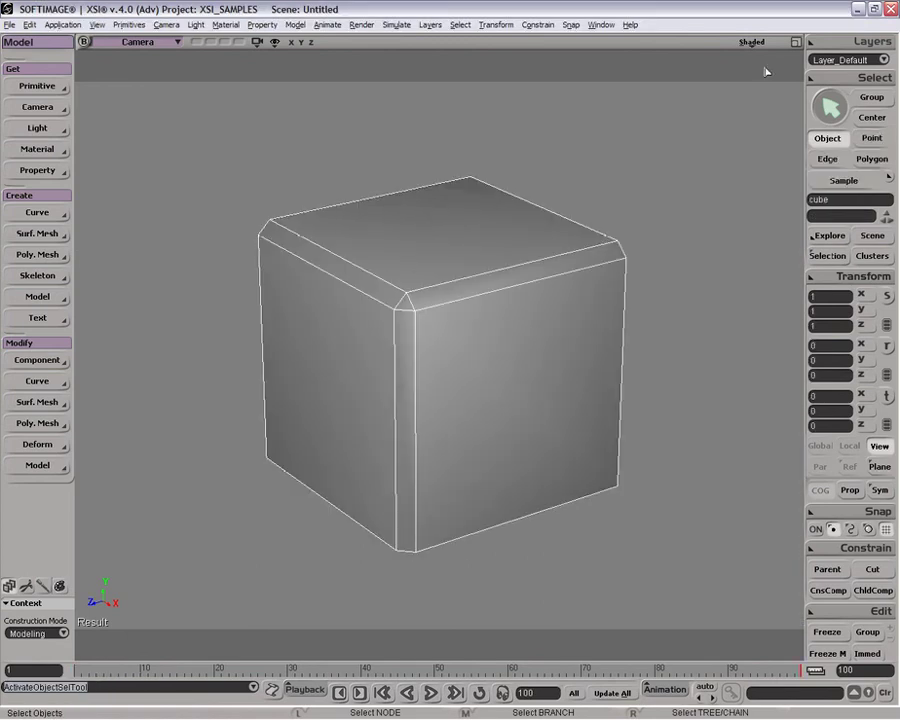
- Open the remaining Bevel Op properties and show all four viewports, with the property editor clear of the Camera and Right views
{"action": "left_click", "coordinate": [845, 255]}
{"action": "left_click", "coordinate": [796, 42]}
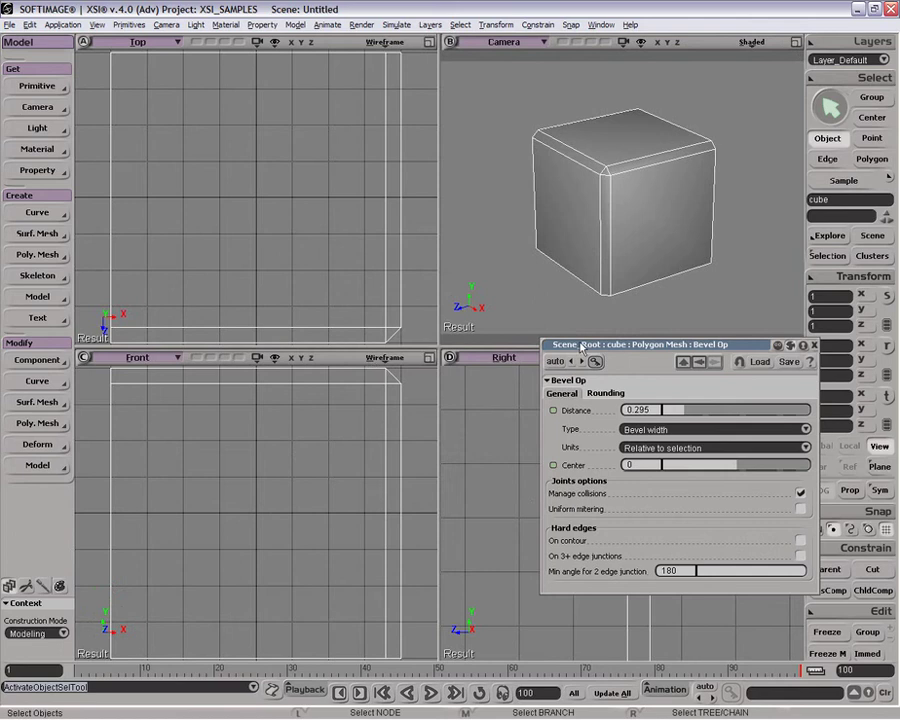
{"action": "left_click_drag", "start_coordinate": [580, 347], "coordinate": [139, 329]}
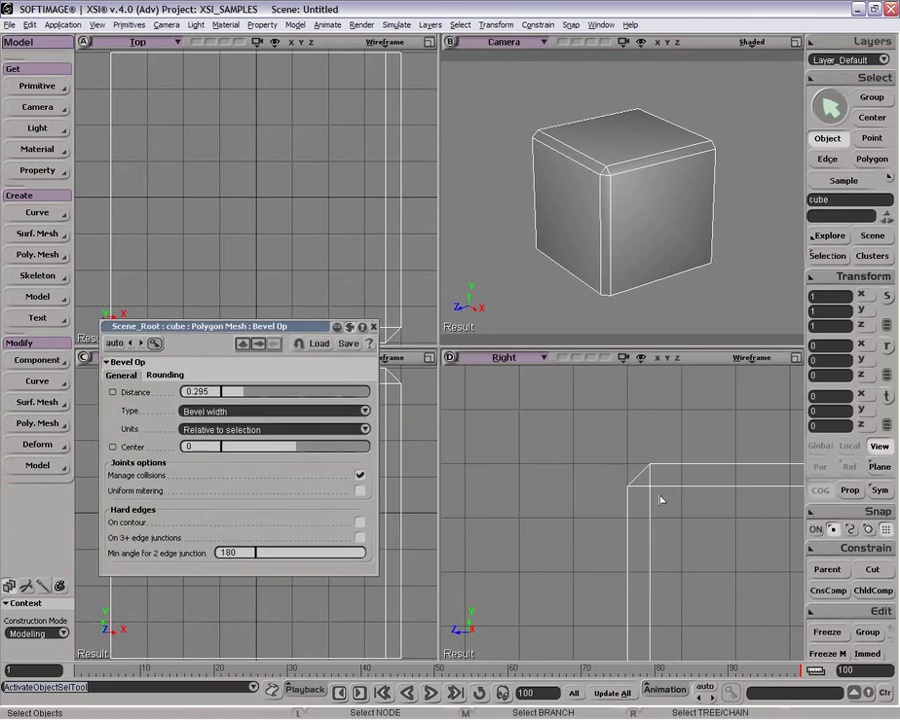
- Frame the bevelled corner in the Right view, try a center of 0.029 for the bevel, and reset the center to 0
{"action": "key", "text": "z"}
{"action": "left_click_drag", "start_coordinate": [667, 524], "coordinate": [478, 473]}
{"action": "right_click_drag", "start_coordinate": [478, 473], "coordinate": [546, 458]}
{"action": "left_click_drag", "start_coordinate": [504, 456], "coordinate": [626, 485]}
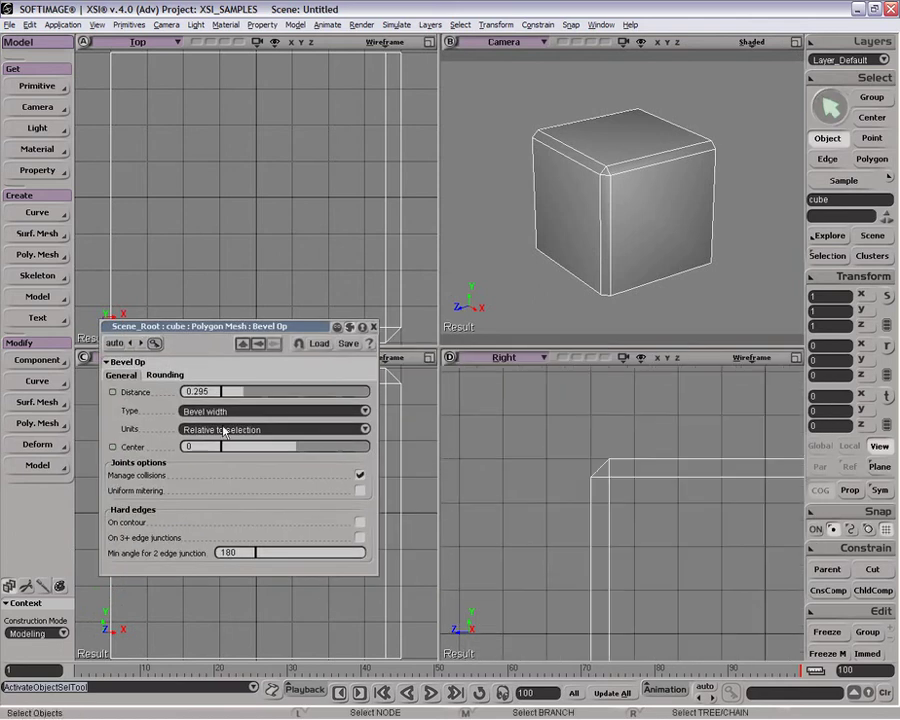
{"action": "mouse_move", "coordinate": [300, 452]}
{"action": "left_mouse_down"}
{"action": "mouse_move", "coordinate": [374, 446]}
{"action": "mouse_move", "coordinate": [187, 446]}
{"action": "mouse_move", "coordinate": [308, 447]}
{"action": "mouse_move", "coordinate": [300, 443]}
{"action": "left_mouse_up"}
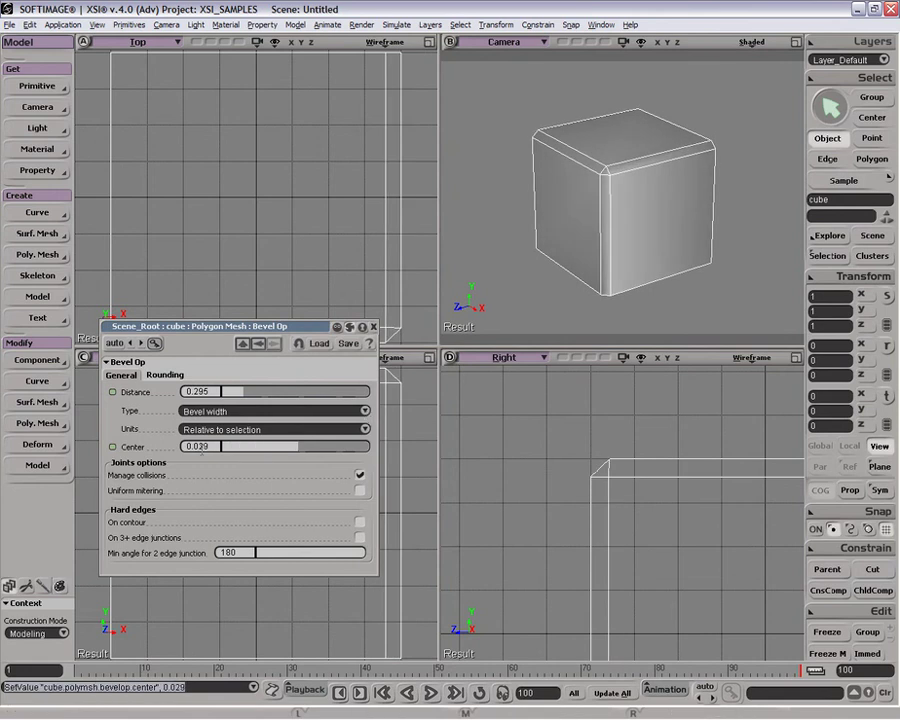
{"action": "left_click_drag", "start_coordinate": [209, 447], "coordinate": [186, 447]}
{"action": "type", "text": "0"}
{"action": "key", "text": "Return"}
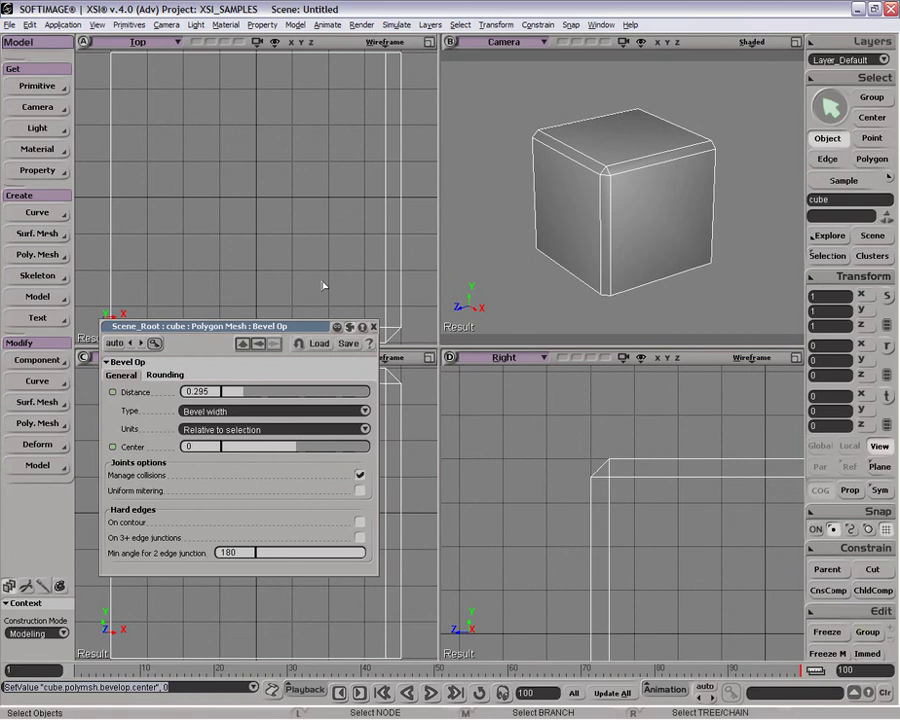
- Close the Bevel Op properties and enlarge the Camera view to fill the viewport area
{"action": "left_click", "coordinate": [374, 327]}
{"action": "key", "text": "space"}
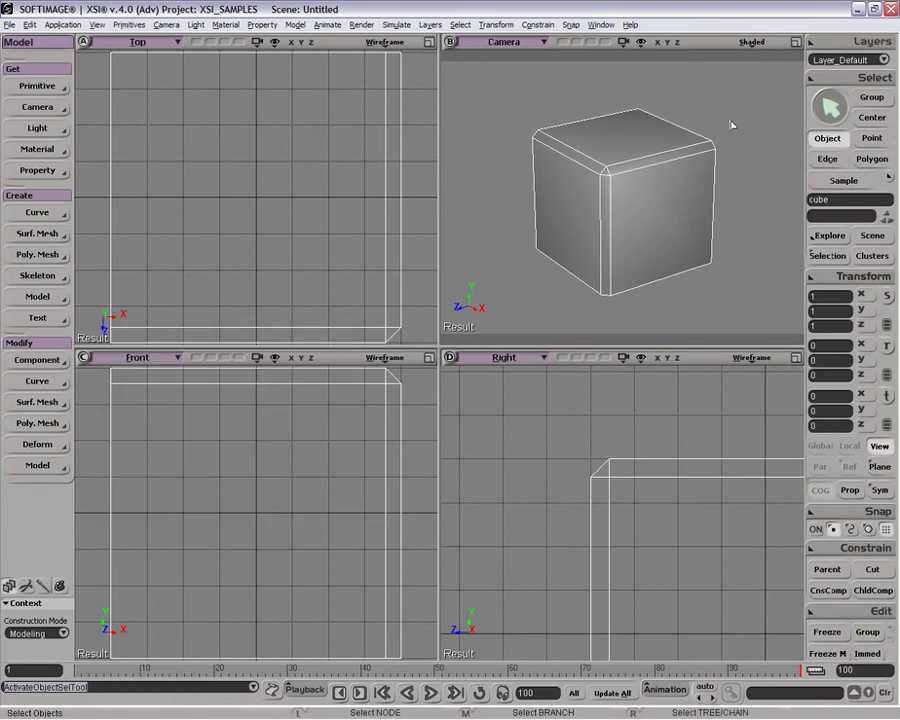
{"action": "left_click", "coordinate": [796, 43]}
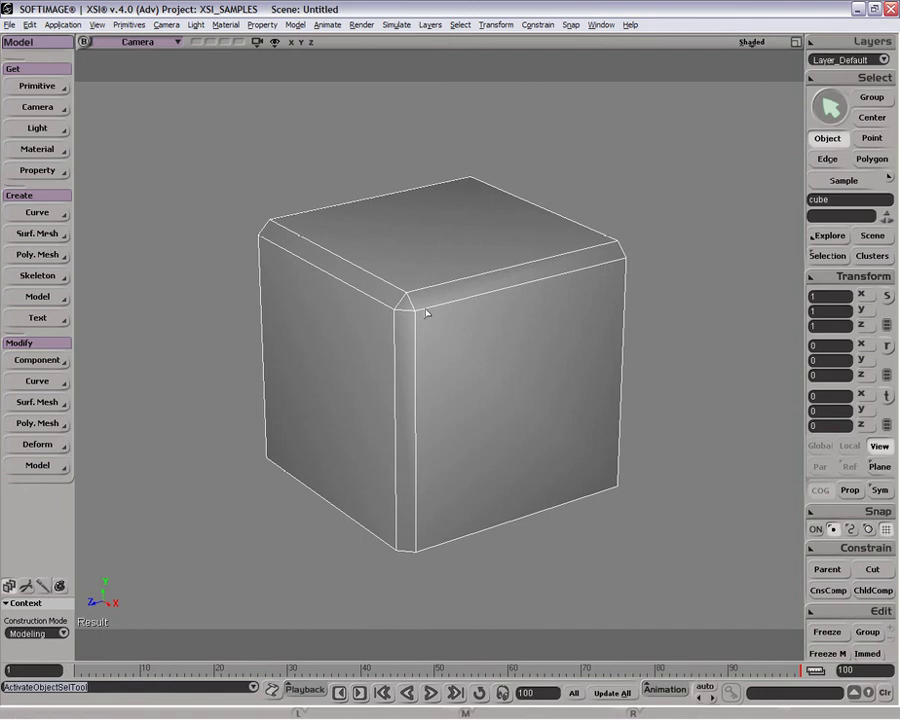
- Select the nine edges along the cube's bevelled strips and bevel them again, keeping the Bevel Op properties clear of the front corner
{"action": "key", "text": "e"}
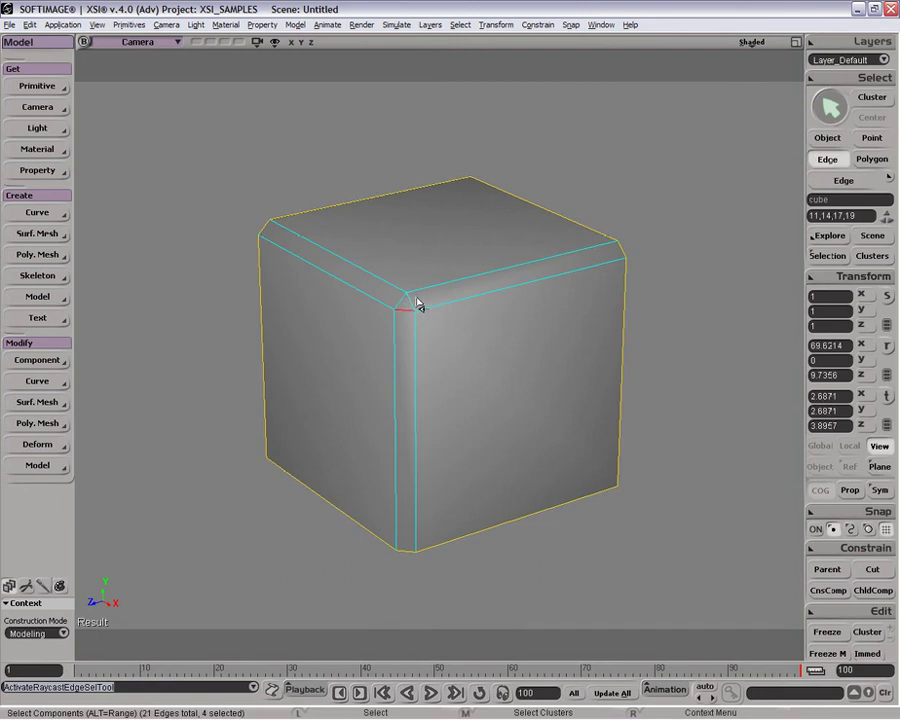
{"action": "left_click", "coordinate": [410, 305]}
{"action": "right_click", "coordinate": [408, 305]}
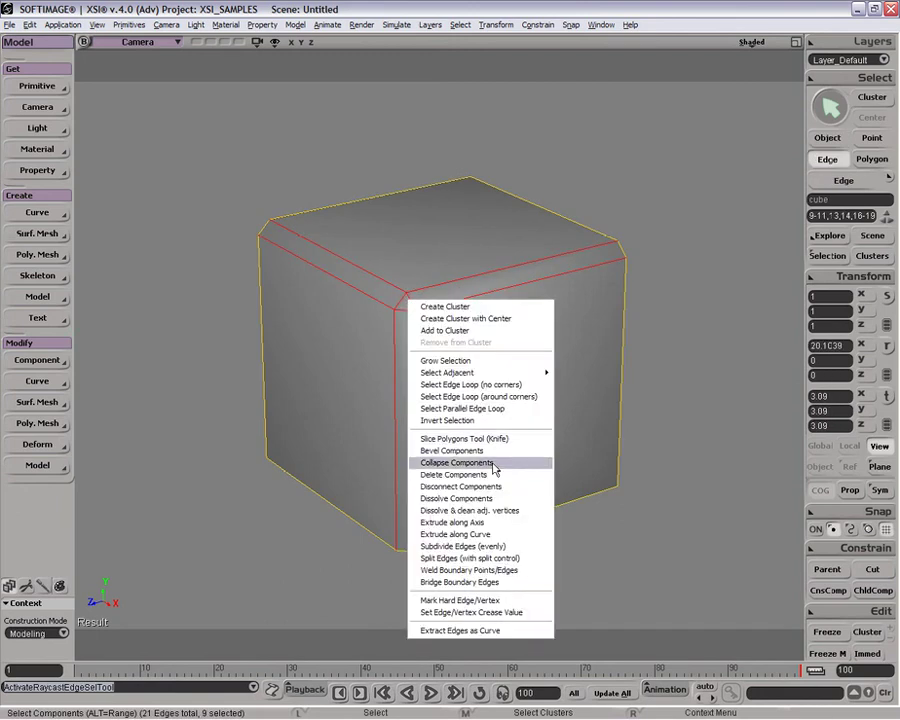
{"action": "left_click", "coordinate": [492, 458]}
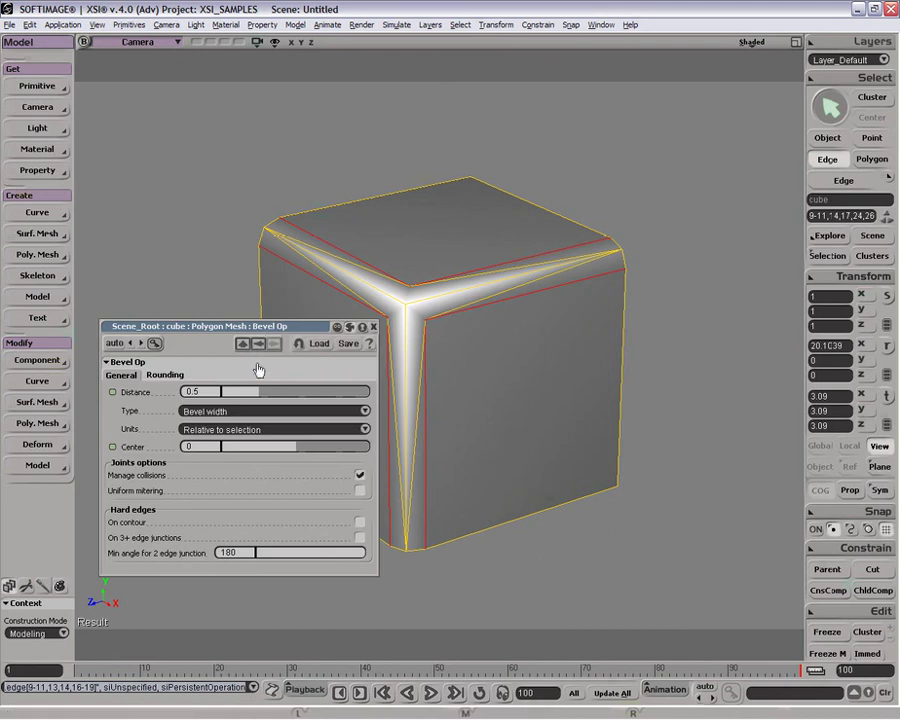
{"action": "left_click_drag", "start_coordinate": [267, 328], "coordinate": [736, 338]}
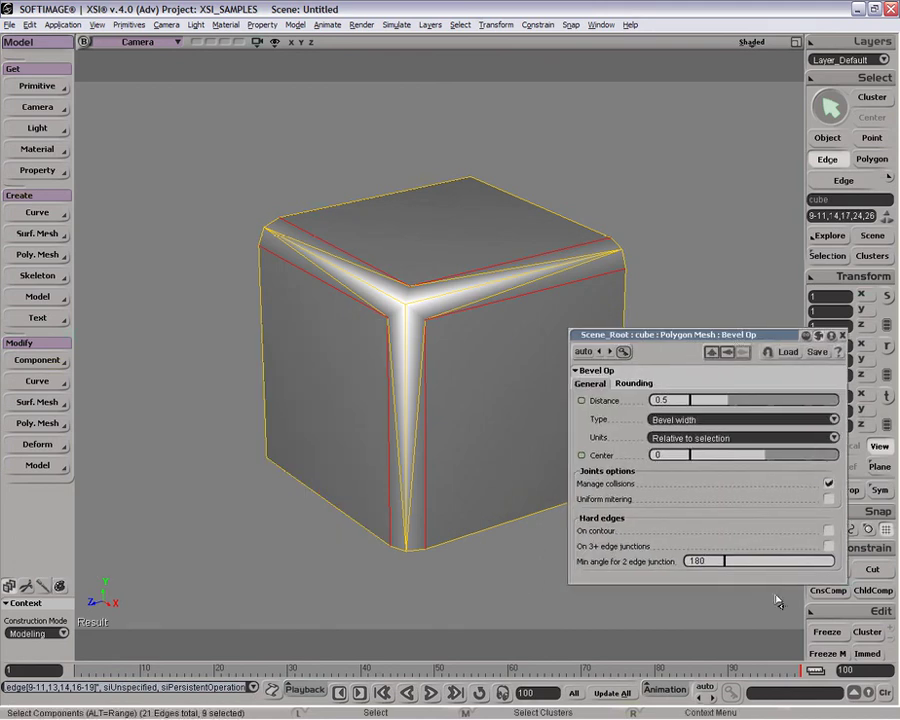
- Switch Manage collisions off and on twice to compare the second bevel's corner
{"action": "left_click", "coordinate": [829, 484]}
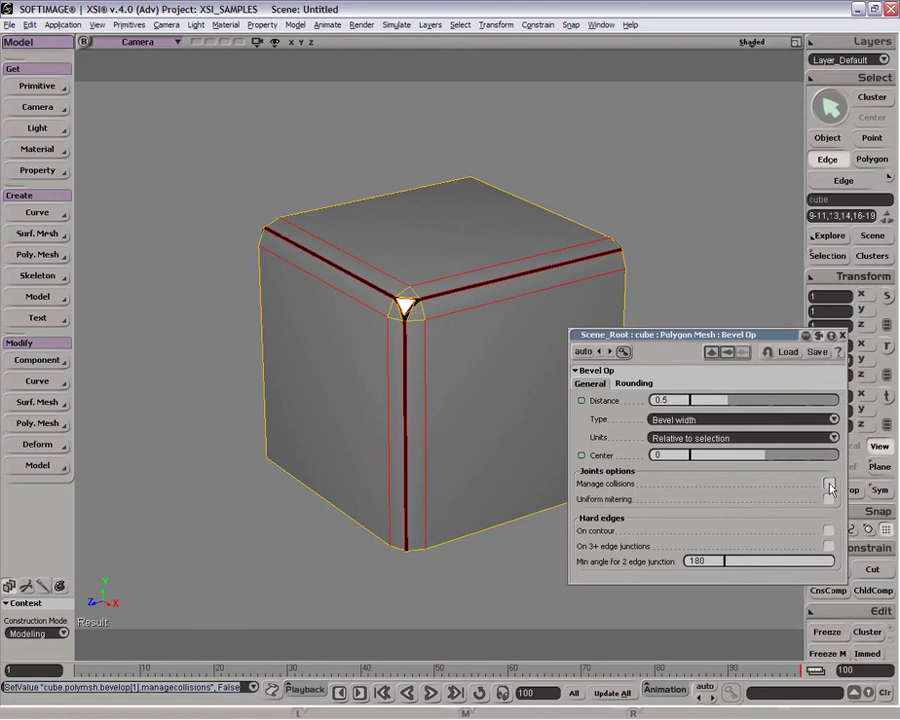
{"action": "left_click", "coordinate": [829, 484]}
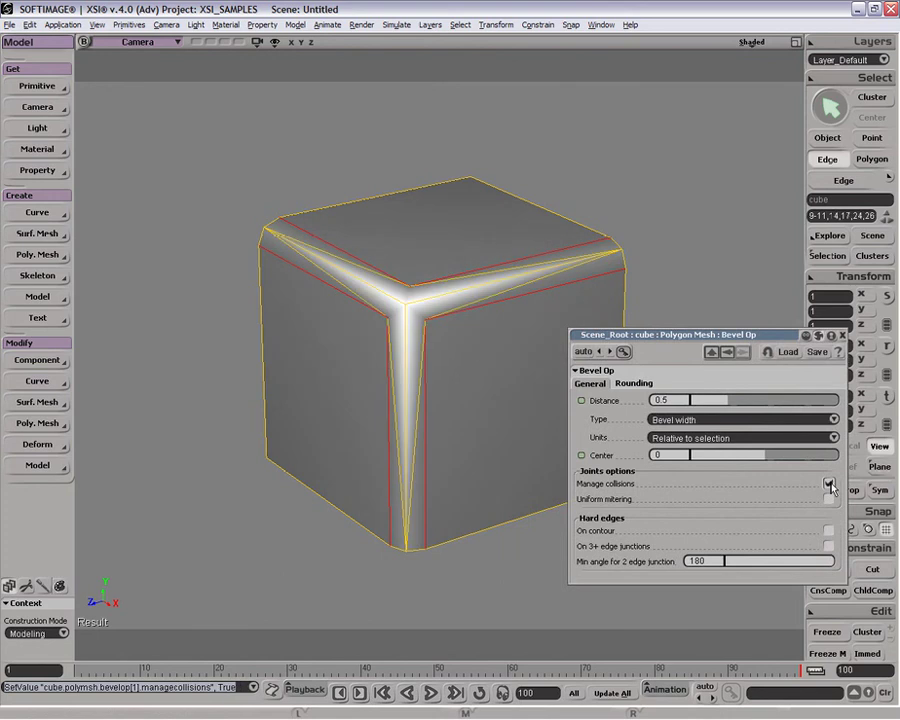
{"action": "left_click", "coordinate": [829, 484]}
{"action": "left_click", "coordinate": [829, 484]}
- Compare the second bevel at distances of 0.2 and 1.019 with Manage collisions disabled, and enable the option again at 1.019
{"action": "left_click_drag", "start_coordinate": [723, 405], "coordinate": [692, 403]}
{"action": "left_click", "coordinate": [829, 484]}
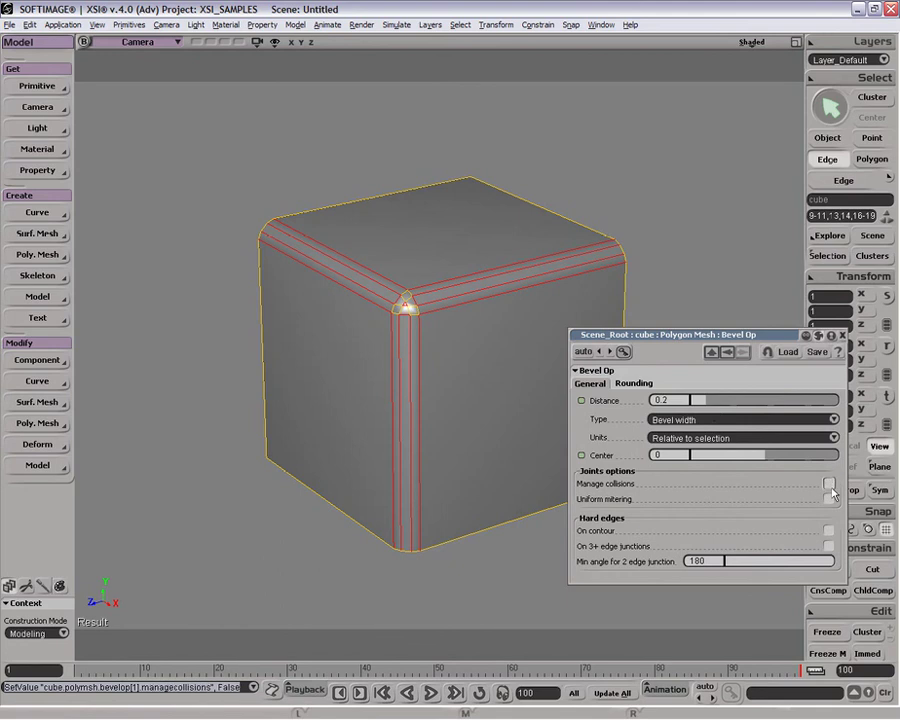
{"action": "left_click_drag", "start_coordinate": [708, 406], "coordinate": [766, 400]}
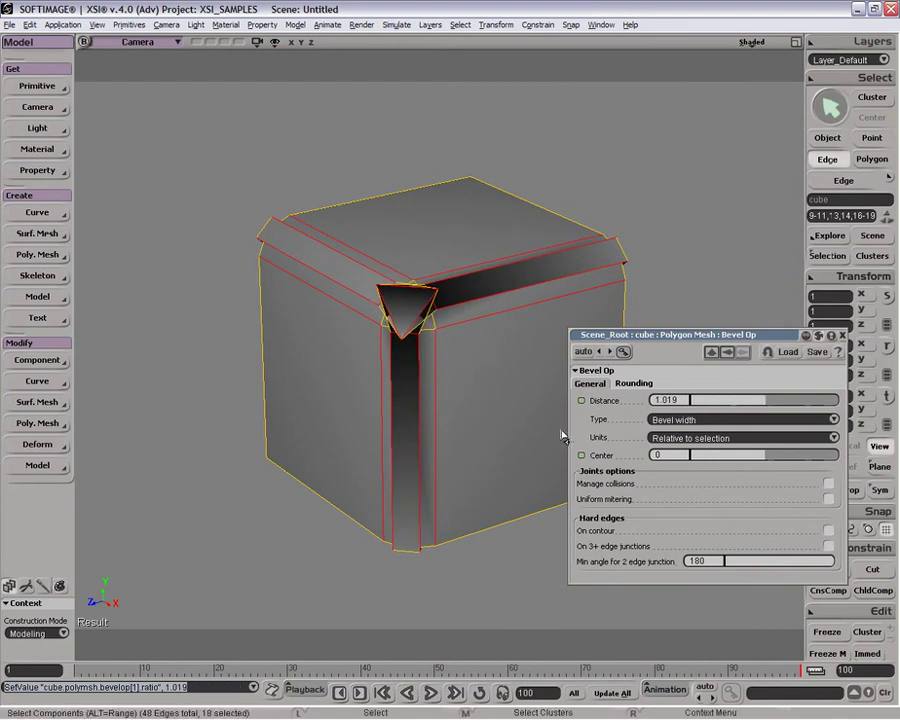
{"action": "left_click", "coordinate": [829, 484]}
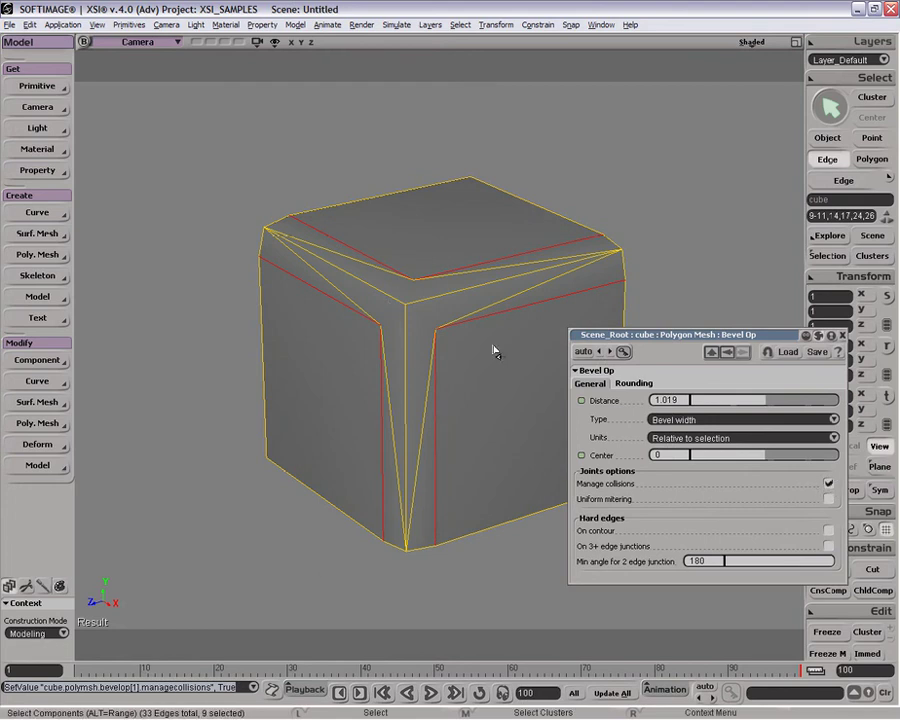
- Enable Uniform mitering on the second bevel and reduce its distance to 0.152, with the corner in close view
{"action": "left_click", "coordinate": [830, 502]}
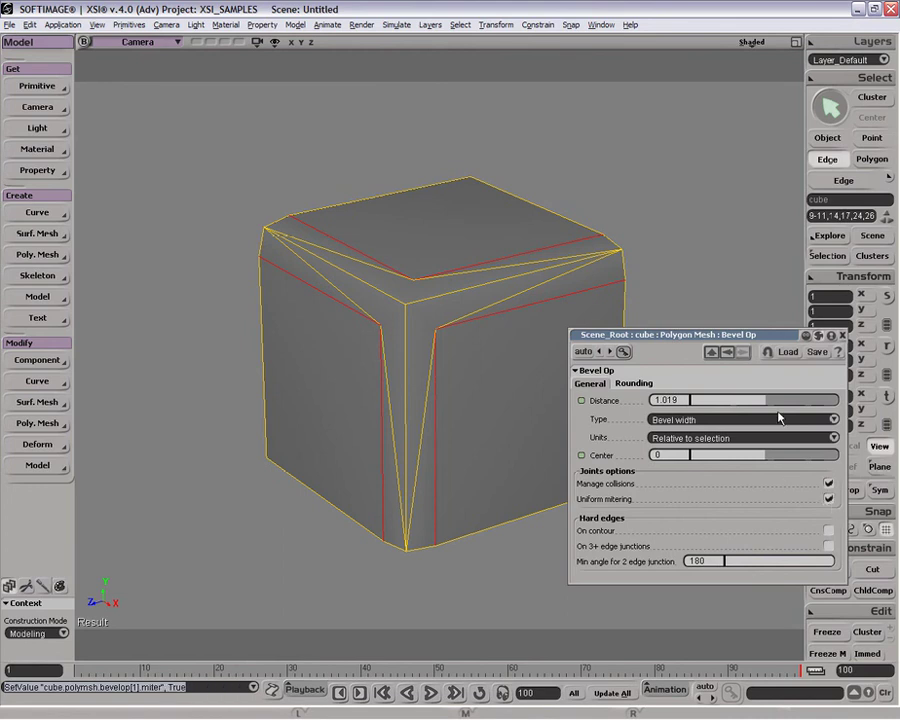
{"action": "left_click_drag", "start_coordinate": [762, 405], "coordinate": [698, 401]}
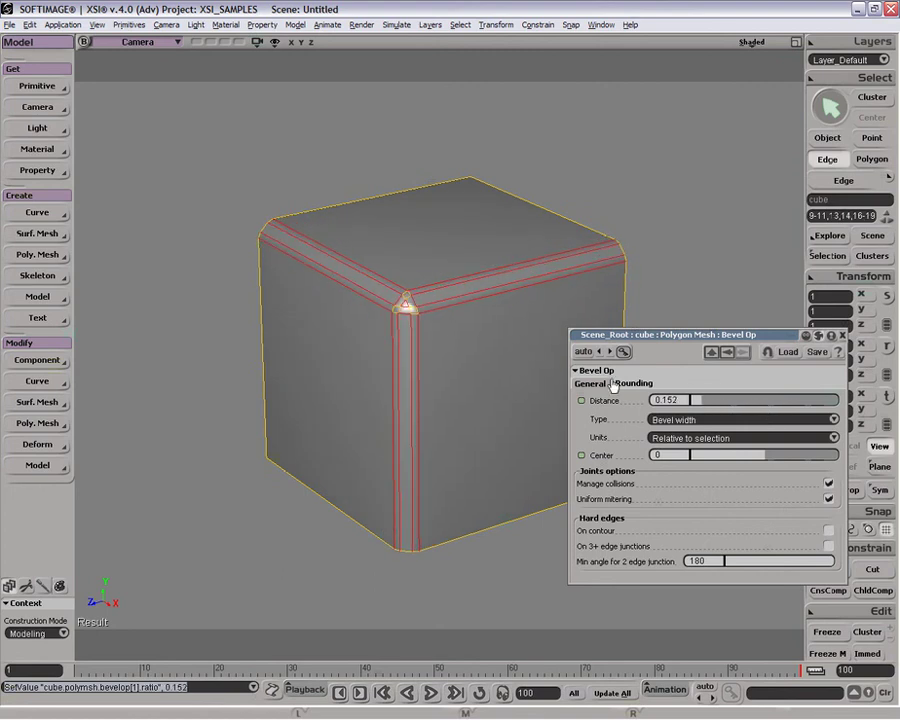
{"action": "middle_click_drag", "start_coordinate": [440, 375], "coordinate": [383, 392]}
{"action": "scroll", "coordinate": [340, 340], "scroll_direction": "up", "scroll_amount": 5}
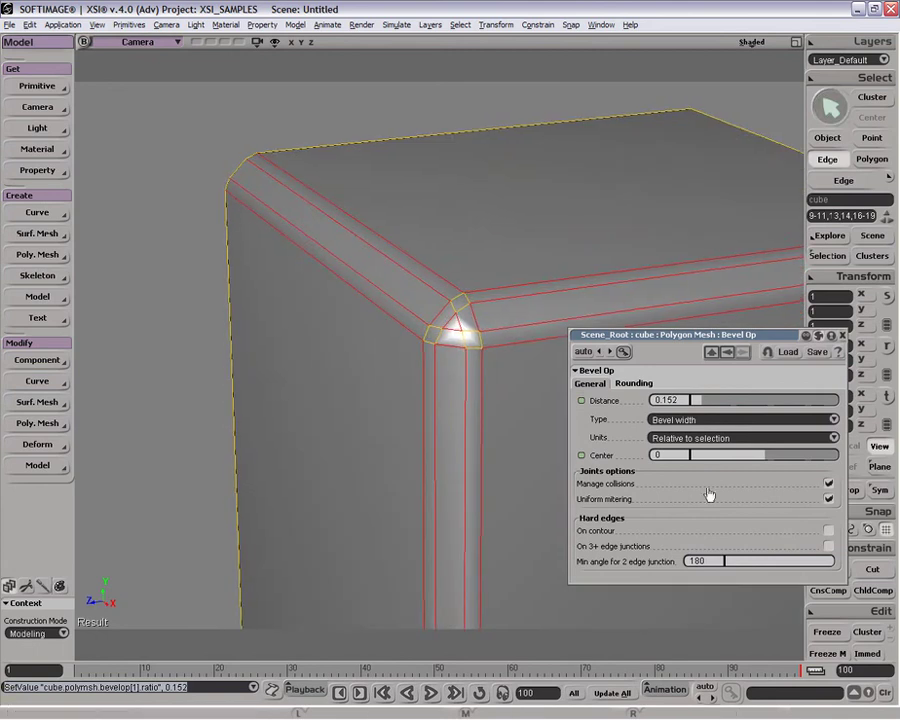
- Disable Uniform mitering and switch Manage collisions off and back on for the second bevel
{"action": "left_click", "coordinate": [828, 498]}
{"action": "left_click", "coordinate": [829, 484]}
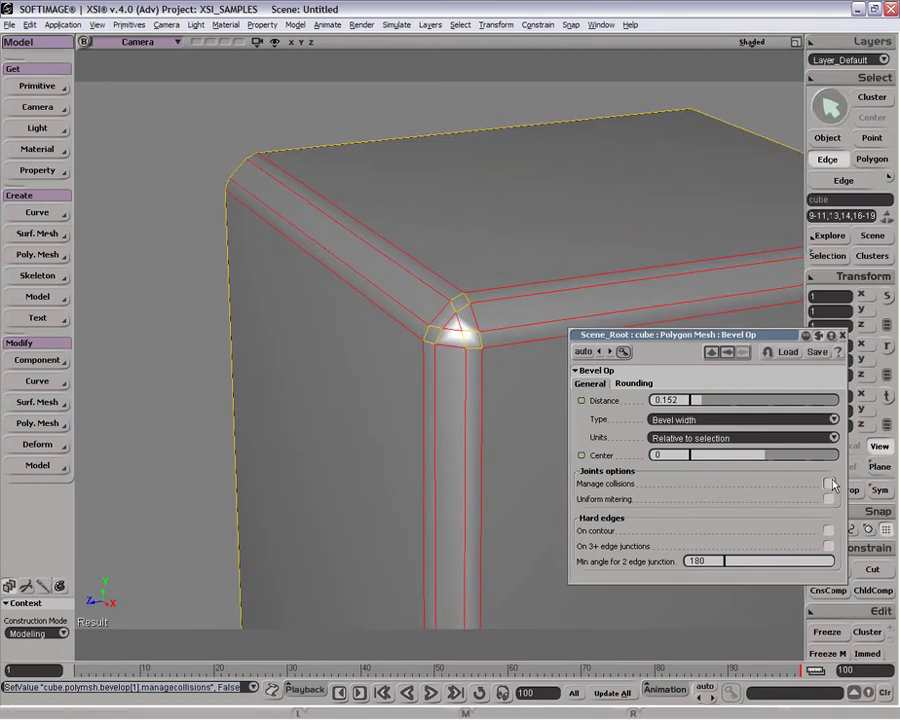
{"action": "left_click", "coordinate": [829, 484]}
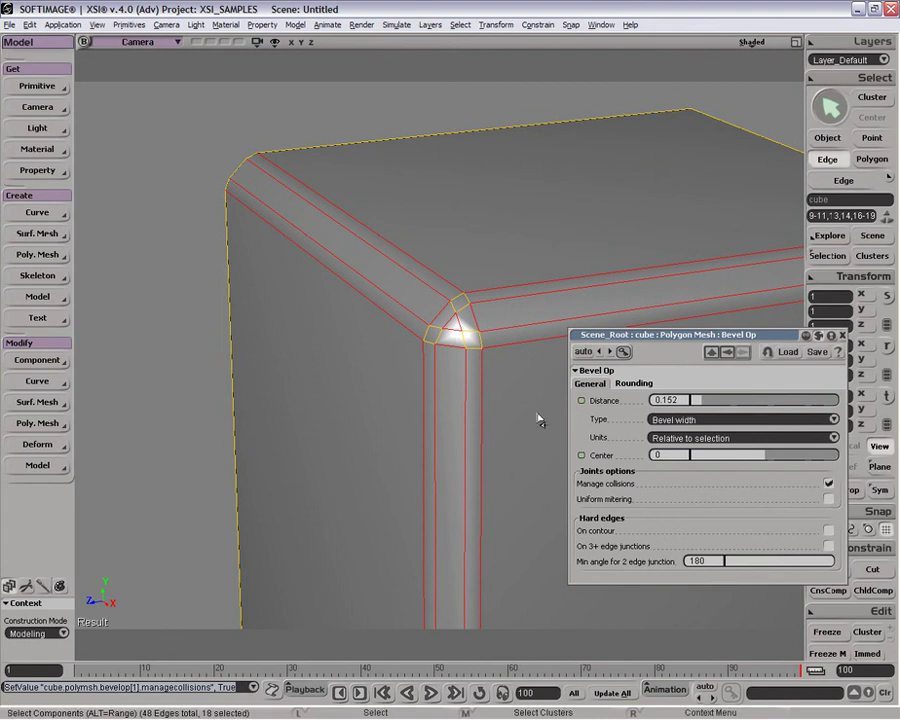
{"action": "key", "text": "p"}
{"action": "left_click_drag", "start_coordinate": [502, 468], "coordinate": [499, 410]}
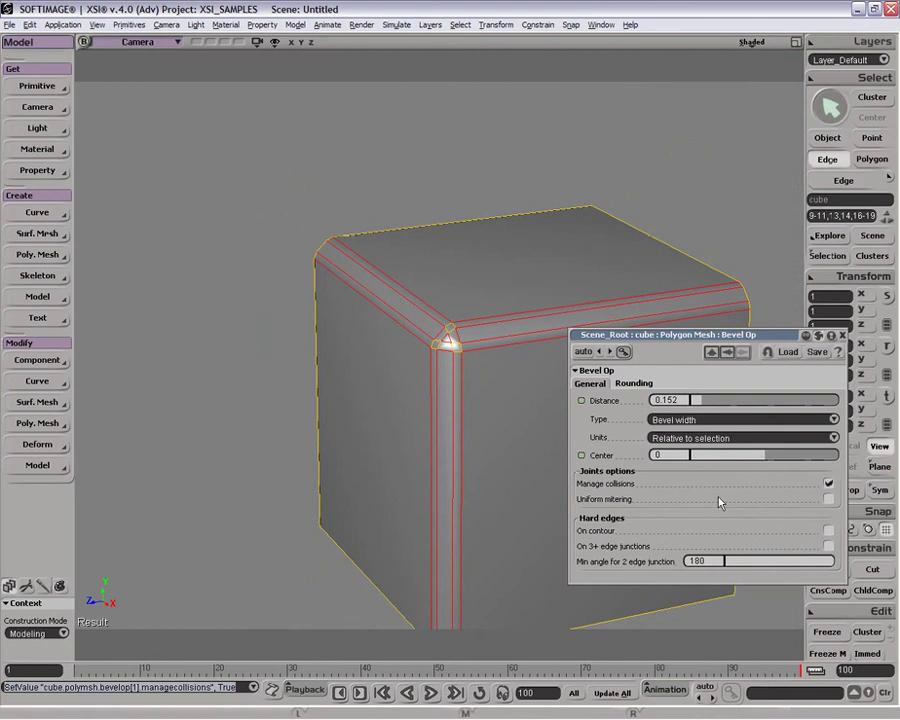
- Enable hard edges on the second bevel's contour, check the shading with the cube deselected, and reselect the cube
{"action": "left_click", "coordinate": [828, 531]}
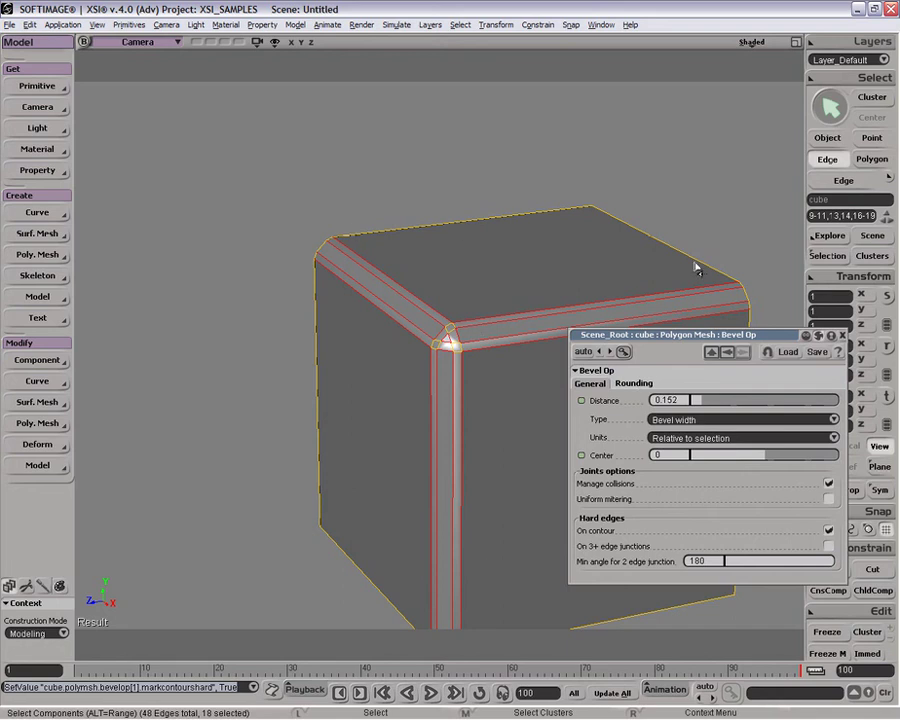
{"action": "key", "text": "space"}
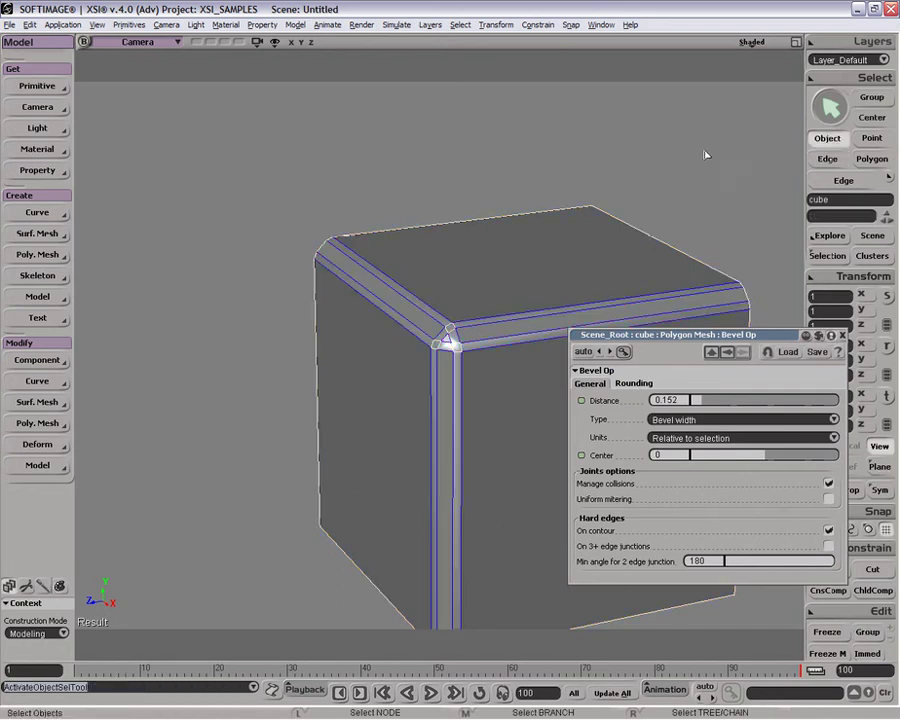
{"action": "left_click", "coordinate": [749, 234]}
{"action": "key", "text": "space"}
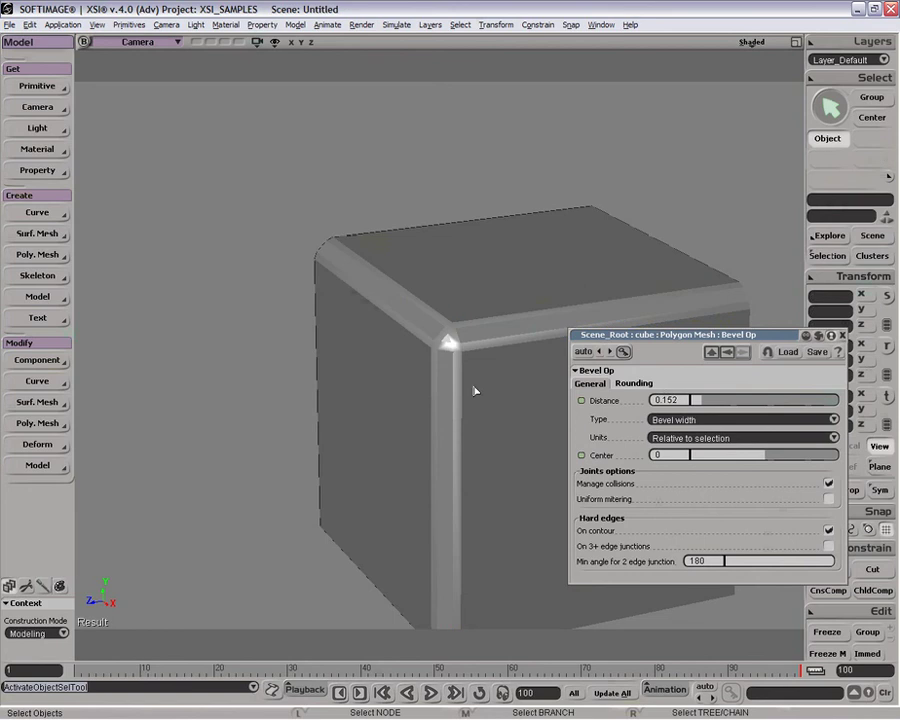
{"action": "left_click_drag", "start_coordinate": [475, 390], "coordinate": [458, 448]}
{"action": "left_click", "coordinate": [458, 448]}
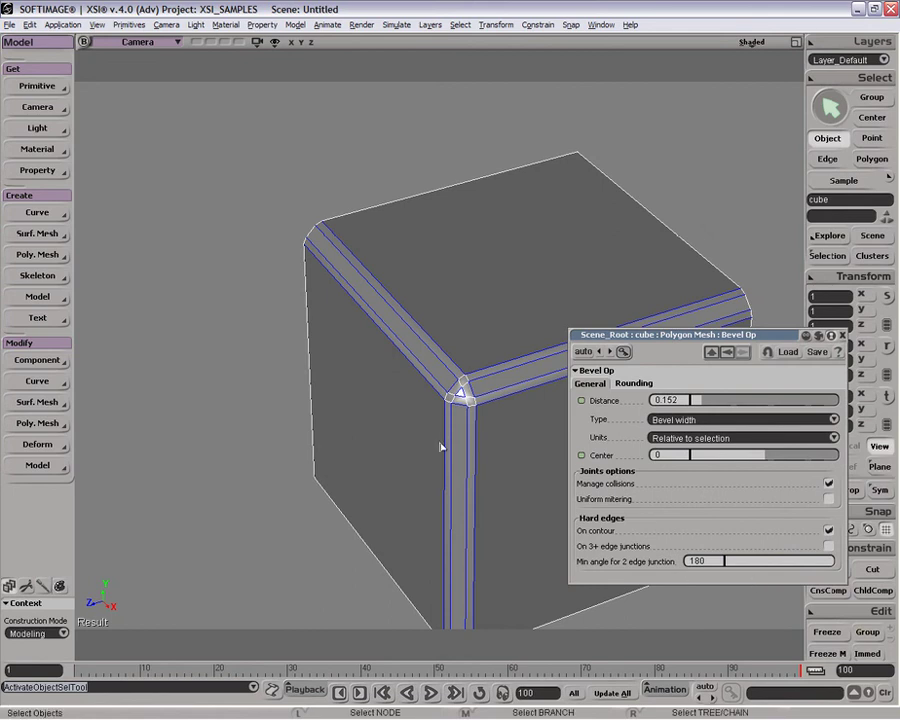
- Switch the hard edges from the contour to 3+ edge junctions and vary the minimum angle for 2 edge junctions
{"action": "left_click", "coordinate": [829, 531]}
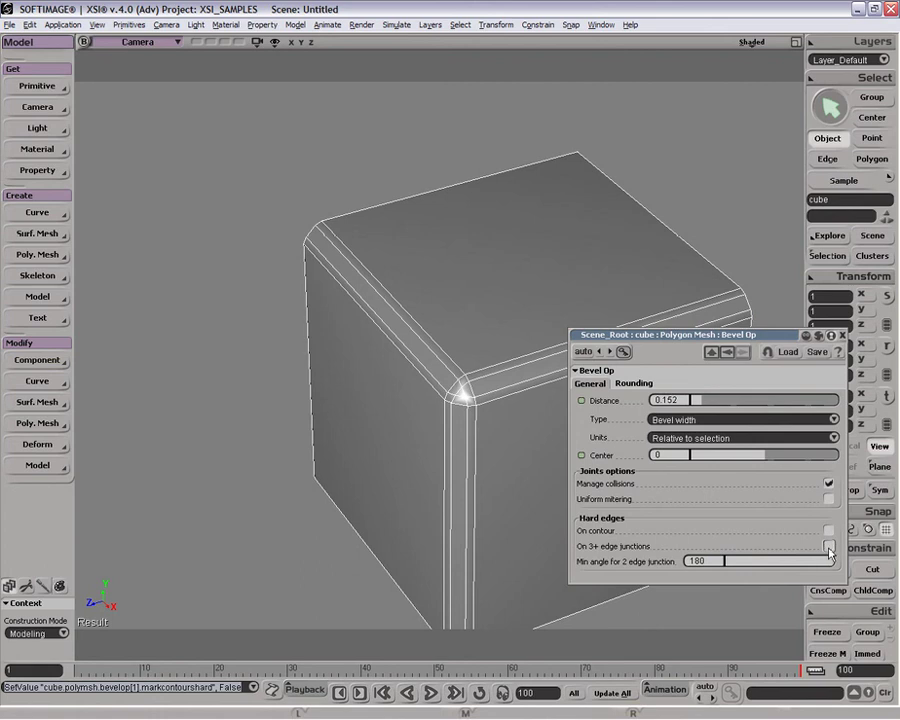
{"action": "left_click", "coordinate": [829, 548]}
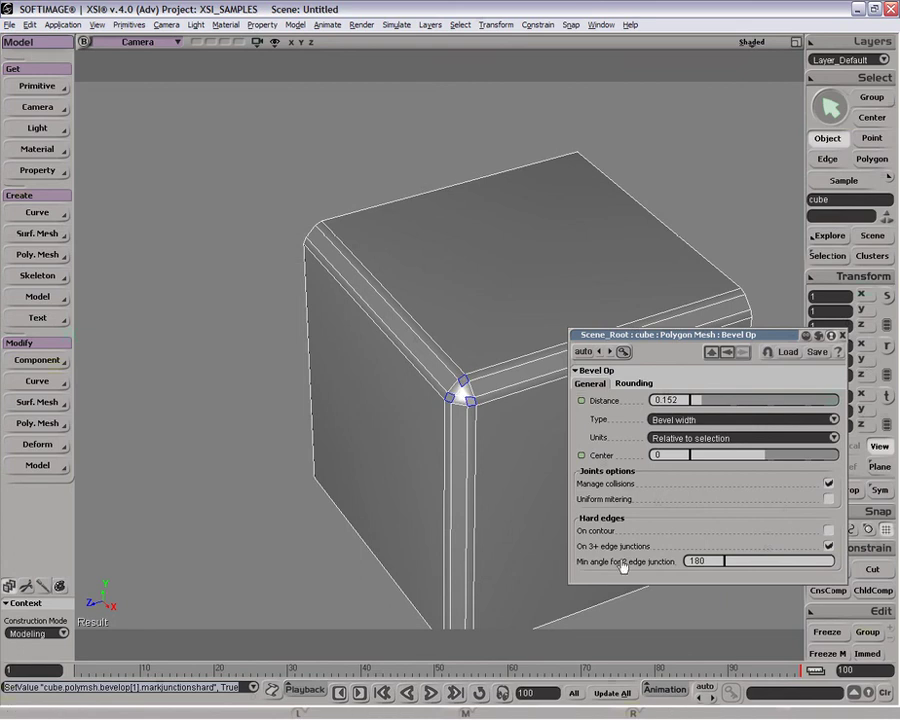
{"action": "left_click_drag", "start_coordinate": [822, 565], "coordinate": [686, 563]}
{"action": "left_click_drag", "start_coordinate": [763, 565], "coordinate": [836, 563]}
- Combine contour and junction hard edges on the second bevel, and disable both hard edge options again
{"action": "left_click", "coordinate": [829, 531]}
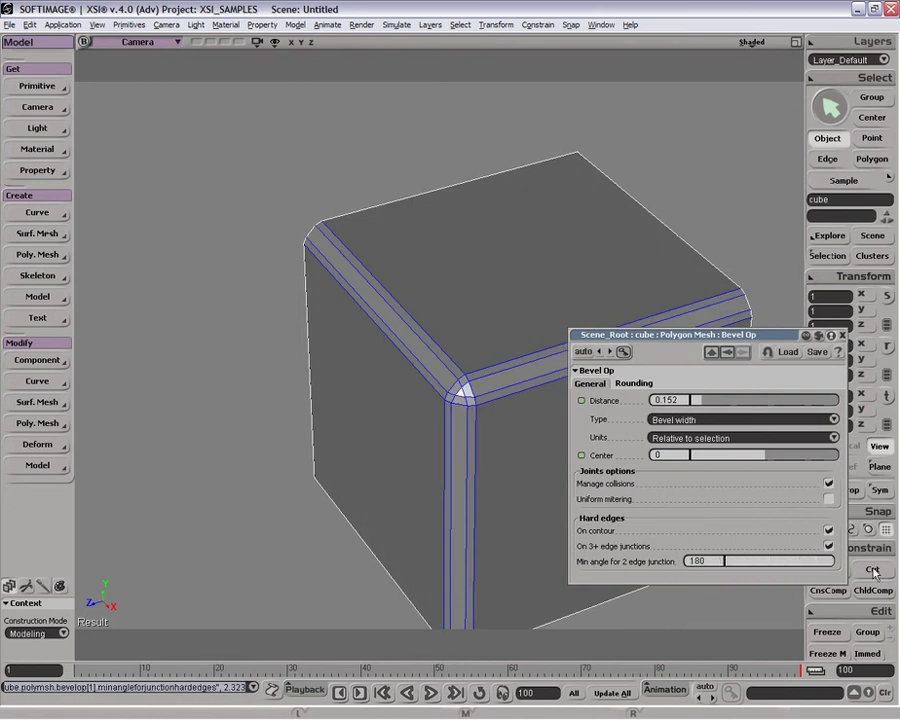
{"action": "left_click", "coordinate": [828, 546]}
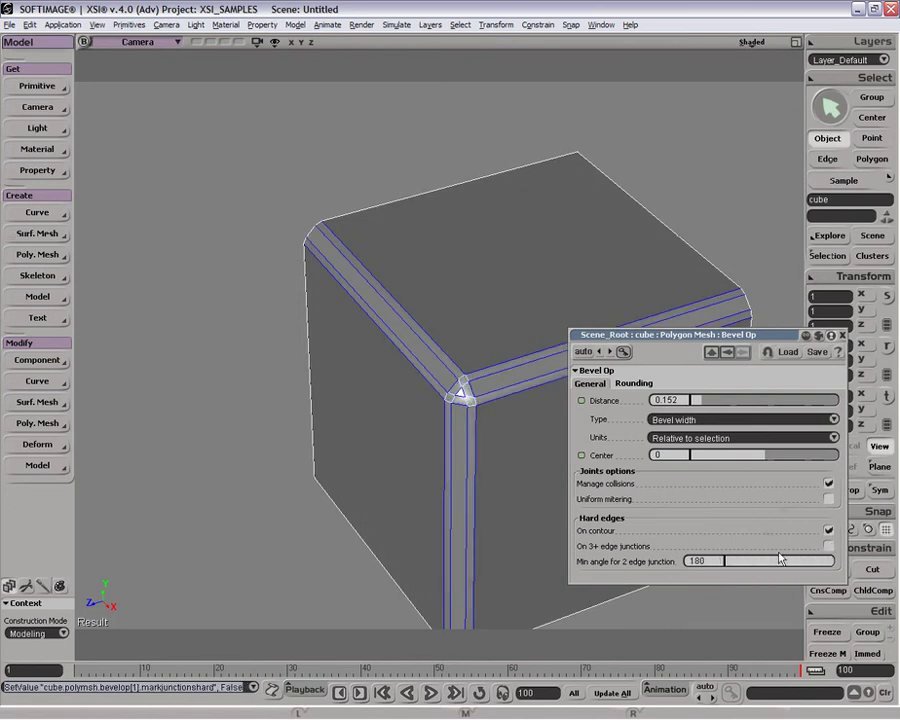
{"action": "left_click", "coordinate": [829, 531]}
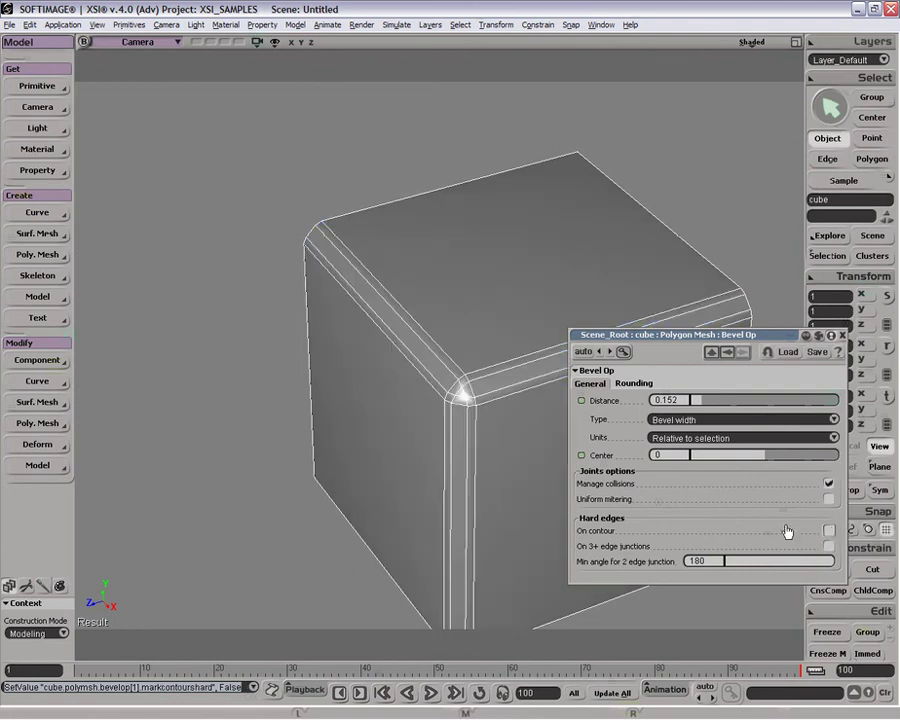
- Try the second bevel's rounding subdivisions, leave them at 0, and close the Bevel Op properties
{"action": "left_click", "coordinate": [630, 383]}
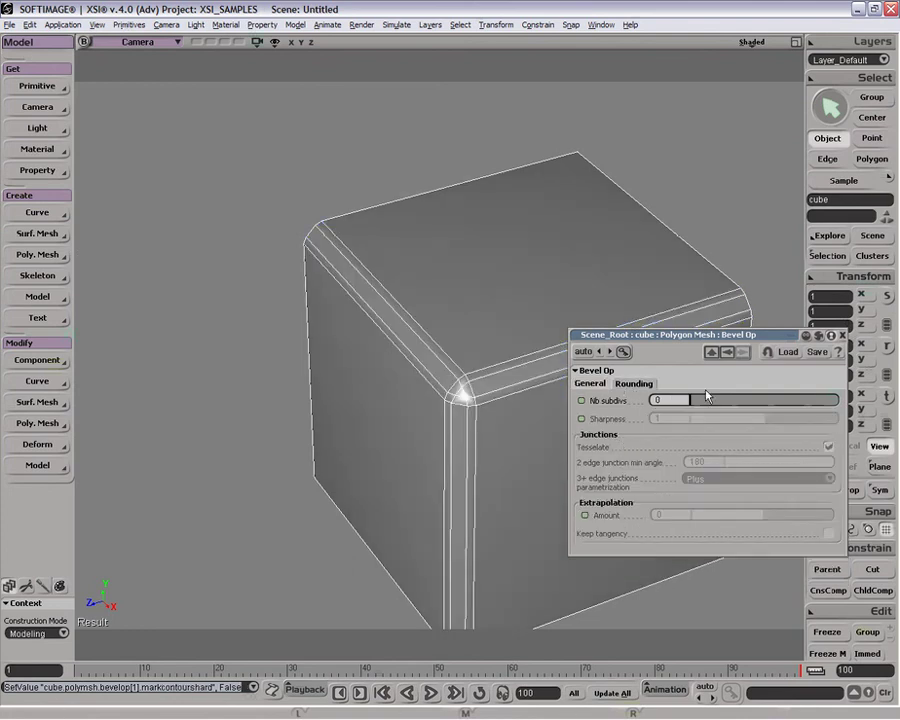
{"action": "left_click_drag", "start_coordinate": [702, 405], "coordinate": [683, 401]}
{"action": "left_click", "coordinate": [844, 336]}
- Delete Bevel Op[1] from the cube's polygon mesh operators and return to the selected cube with only its first bevel
{"action": "left_click", "coordinate": [824, 257]}
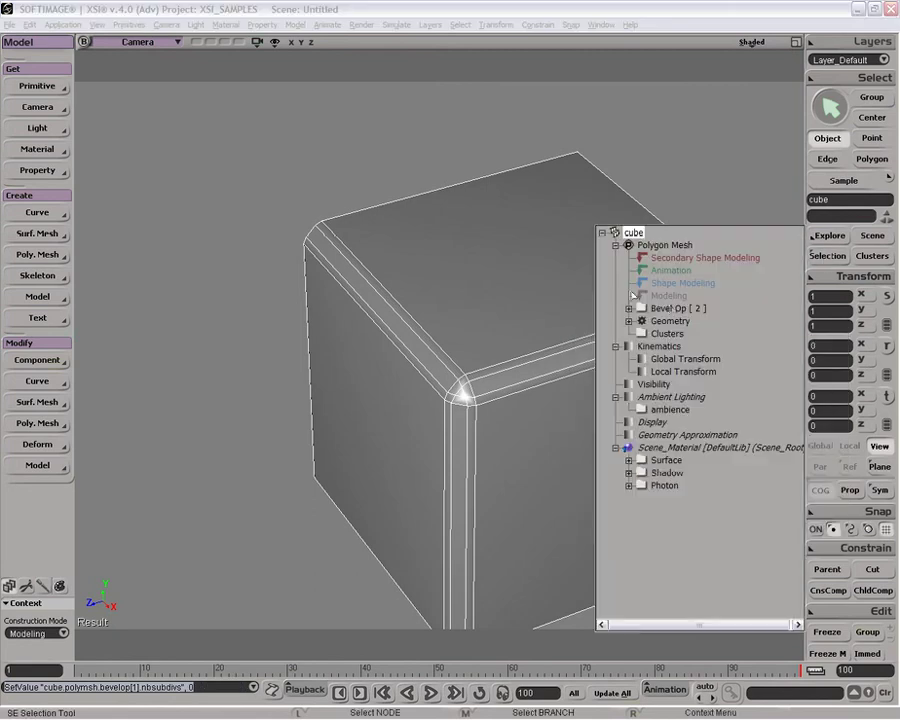
{"action": "left_click", "coordinate": [629, 308]}
{"action": "left_click", "coordinate": [685, 322]}
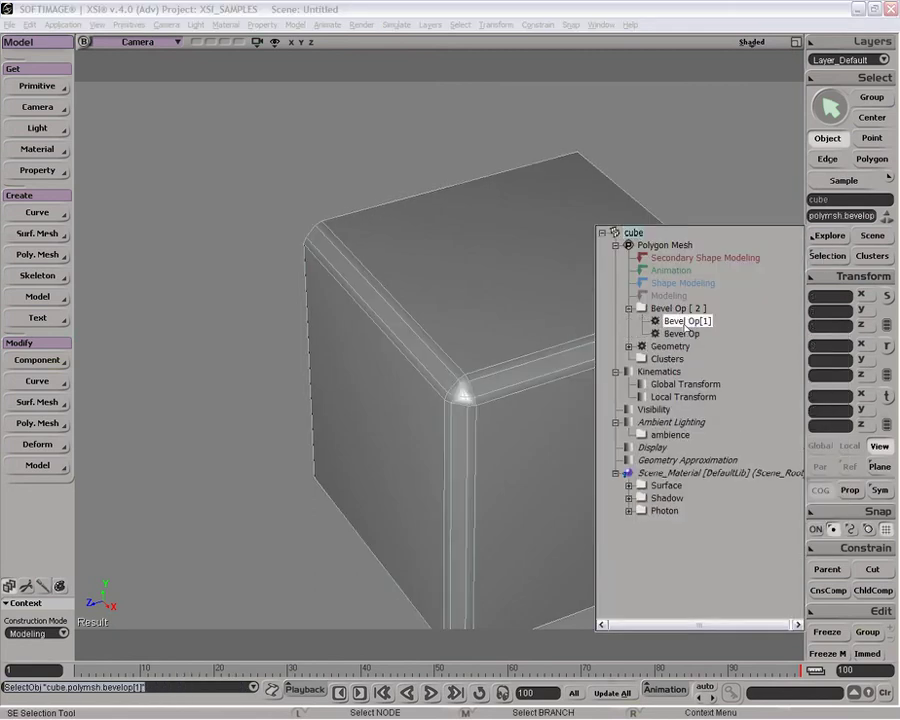
{"action": "key", "text": "space"}
{"action": "left_click", "coordinate": [519, 374]}
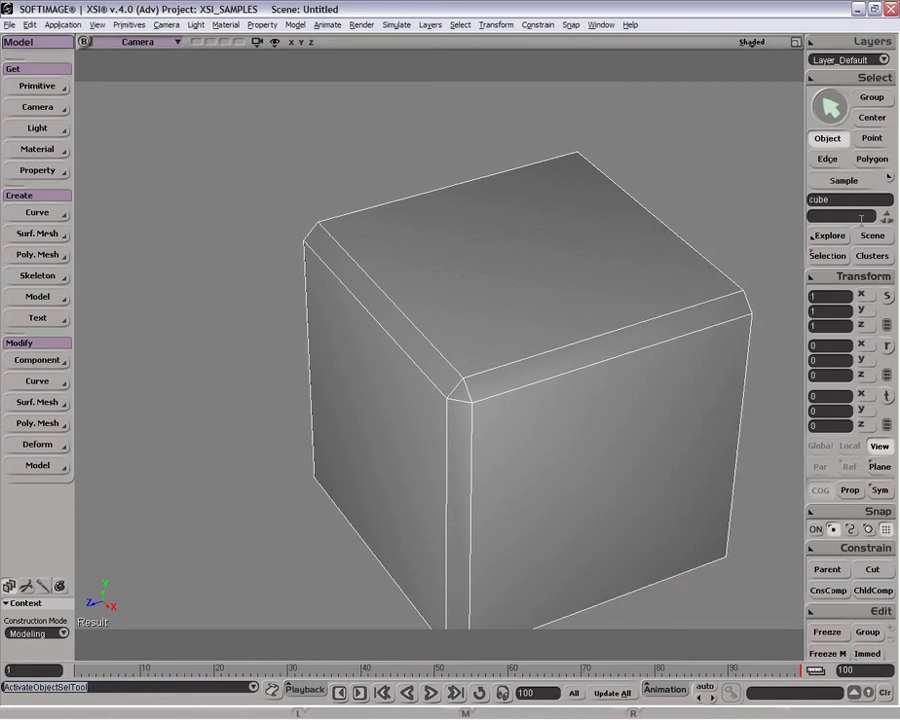
- Open the cube's remaining Bevel Op properties and show their General settings
{"action": "left_click", "coordinate": [834, 259]}
{"action": "left_click", "coordinate": [641, 310]}
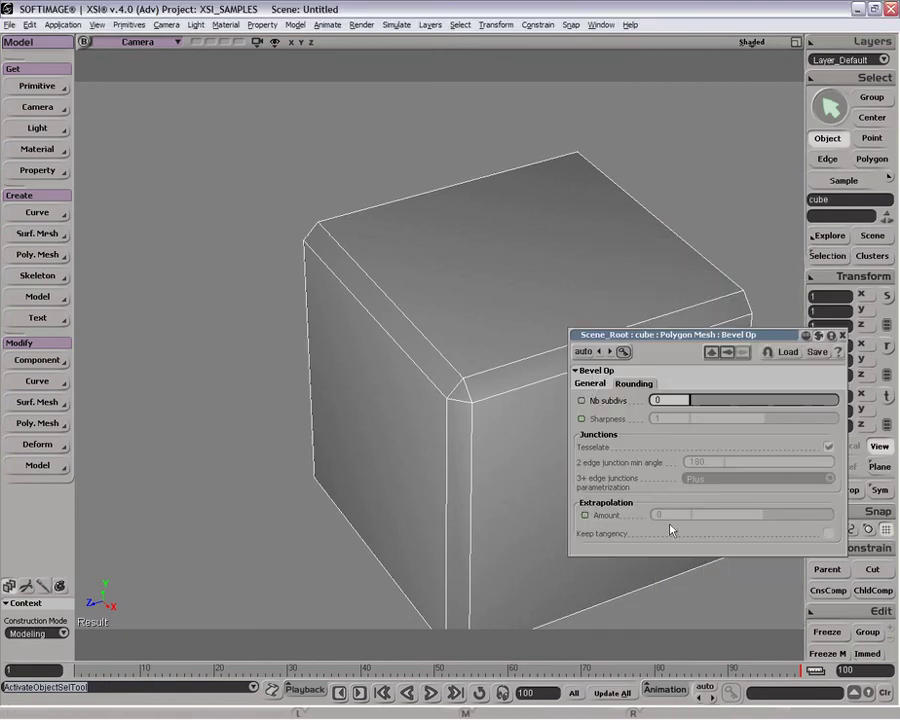
{"action": "left_click", "coordinate": [588, 385]}
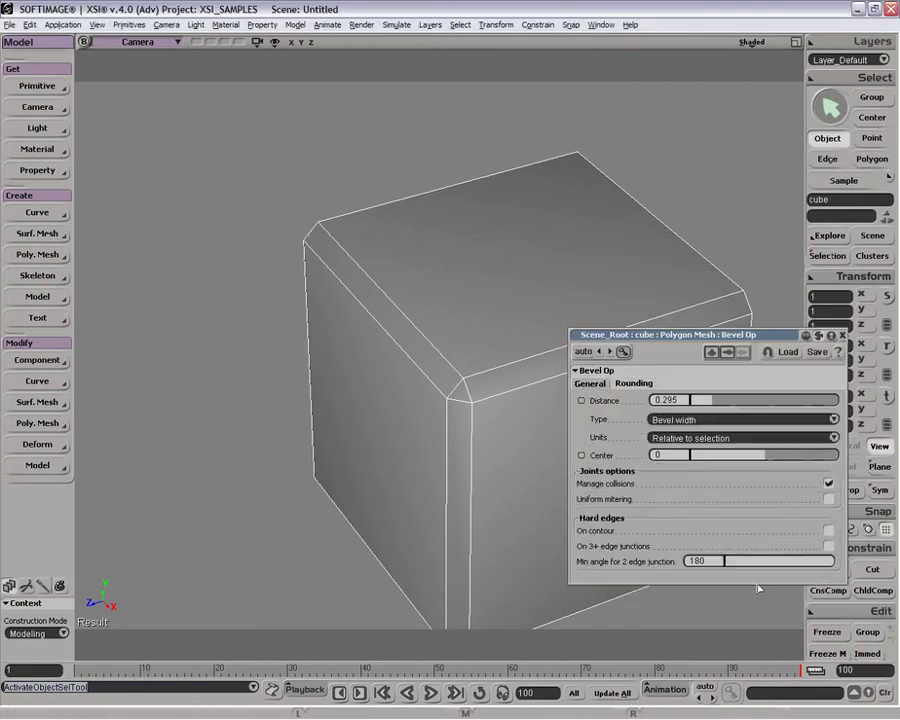
- Try hard edges on 3+ edge junctions, check the cube's shaded corner with the cube deselected, and disable the option again
{"action": "left_click", "coordinate": [828, 546]}
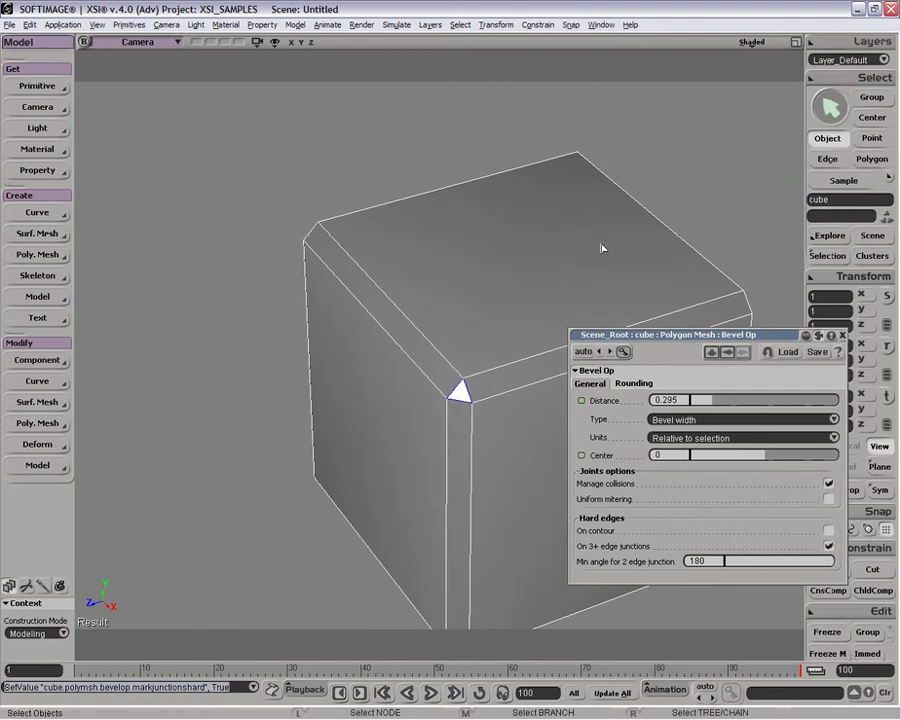
{"action": "key", "text": "space"}
{"action": "left_click_drag", "start_coordinate": [676, 230], "coordinate": [715, 265]}
{"action": "left_click", "coordinate": [707, 288]}
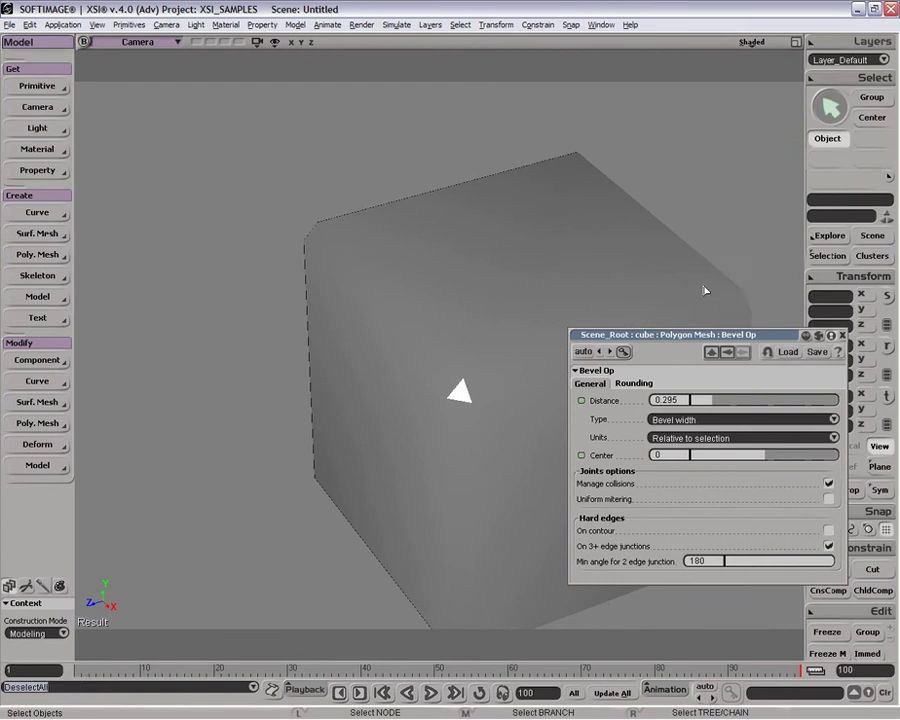
{"action": "key", "text": "space"}
{"action": "key", "text": "o"}
{"action": "mouse_move", "coordinate": [452, 452]}
{"action": "left_mouse_down"}
{"action": "mouse_move", "coordinate": [424, 418]}
{"action": "mouse_move", "coordinate": [422, 370]}
{"action": "mouse_move", "coordinate": [452, 430]}
{"action": "left_mouse_up"}
{"action": "left_click", "coordinate": [558, 428]}
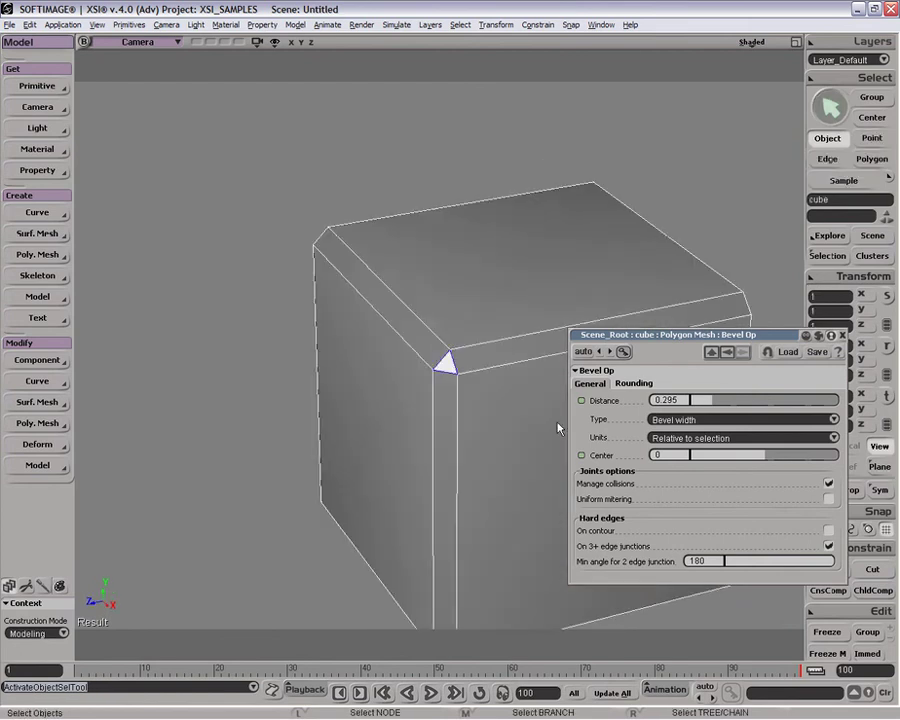
{"action": "left_click", "coordinate": [828, 546]}
- Set the bevel's rounding to 6 subdivisions and a sharpness of 0.981, checking the corner profile in an enlarged Right view
{"action": "left_click", "coordinate": [638, 384]}
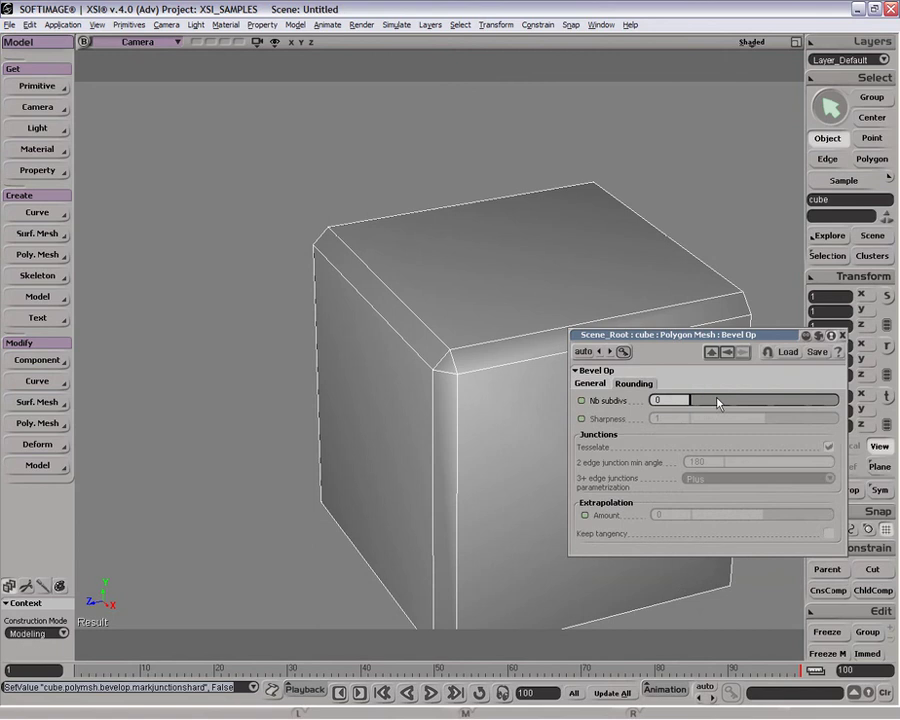
{"action": "left_click_drag", "start_coordinate": [708, 405], "coordinate": [781, 410]}
{"action": "left_click", "coordinate": [796, 42]}
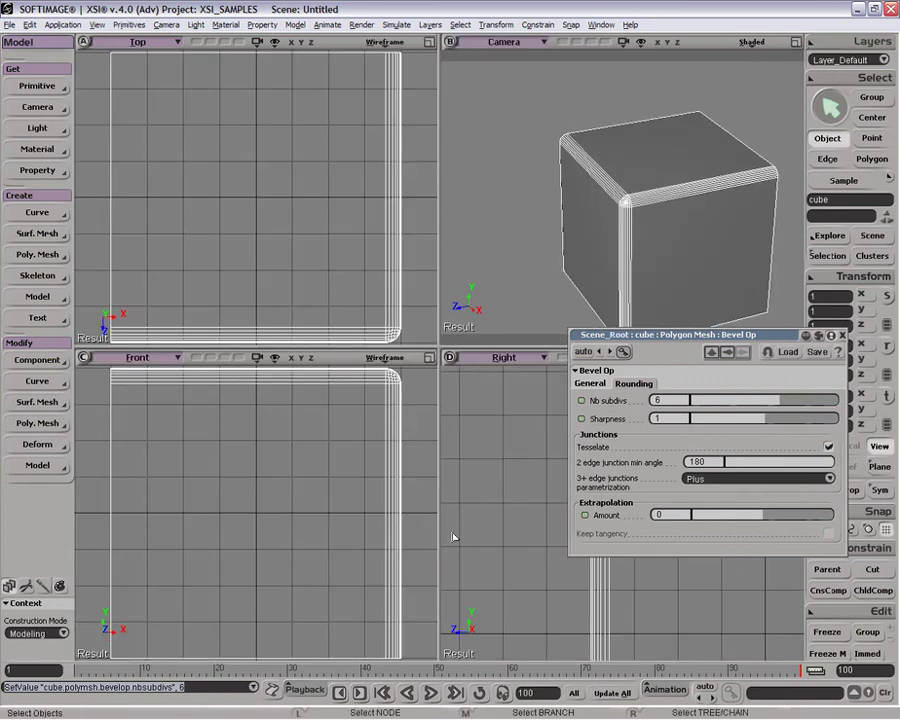
{"action": "left_click_drag", "start_coordinate": [666, 337], "coordinate": [358, 375]}
{"action": "left_click", "coordinate": [796, 357]}
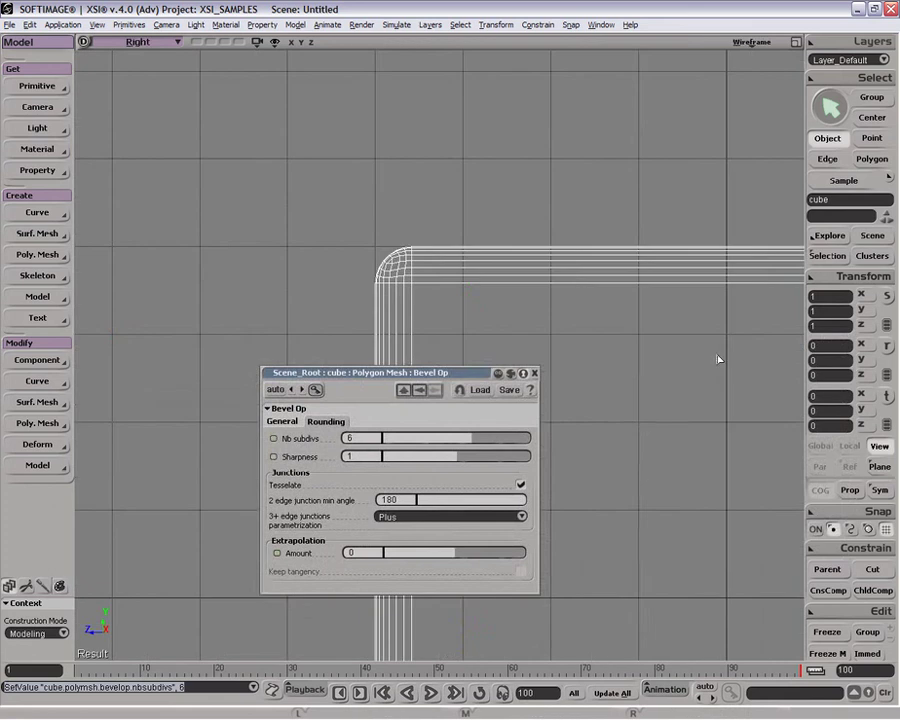
{"action": "left_click_drag", "start_coordinate": [391, 377], "coordinate": [600, 373]}
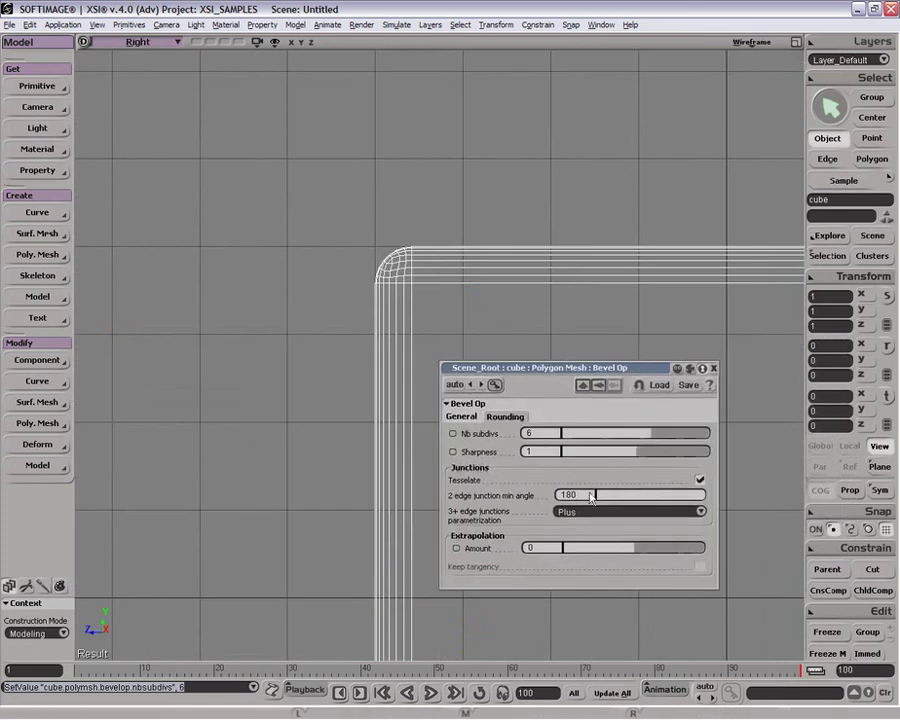
{"action": "mouse_move", "coordinate": [634, 455]}
{"action": "left_mouse_down"}
{"action": "mouse_move", "coordinate": [666, 455]}
{"action": "mouse_move", "coordinate": [586, 458]}
{"action": "mouse_move", "coordinate": [688, 456]}
{"action": "mouse_move", "coordinate": [540, 465]}
{"action": "mouse_move", "coordinate": [577, 470]}
{"action": "mouse_move", "coordinate": [475, 468]}
{"action": "mouse_move", "coordinate": [741, 455]}
{"action": "mouse_move", "coordinate": [729, 512]}
{"action": "mouse_move", "coordinate": [697, 466]}
{"action": "mouse_move", "coordinate": [679, 464]}
{"action": "mouse_move", "coordinate": [693, 460]}
{"action": "mouse_move", "coordinate": [599, 462]}
{"action": "mouse_move", "coordinate": [636, 464]}
{"action": "left_mouse_up"}
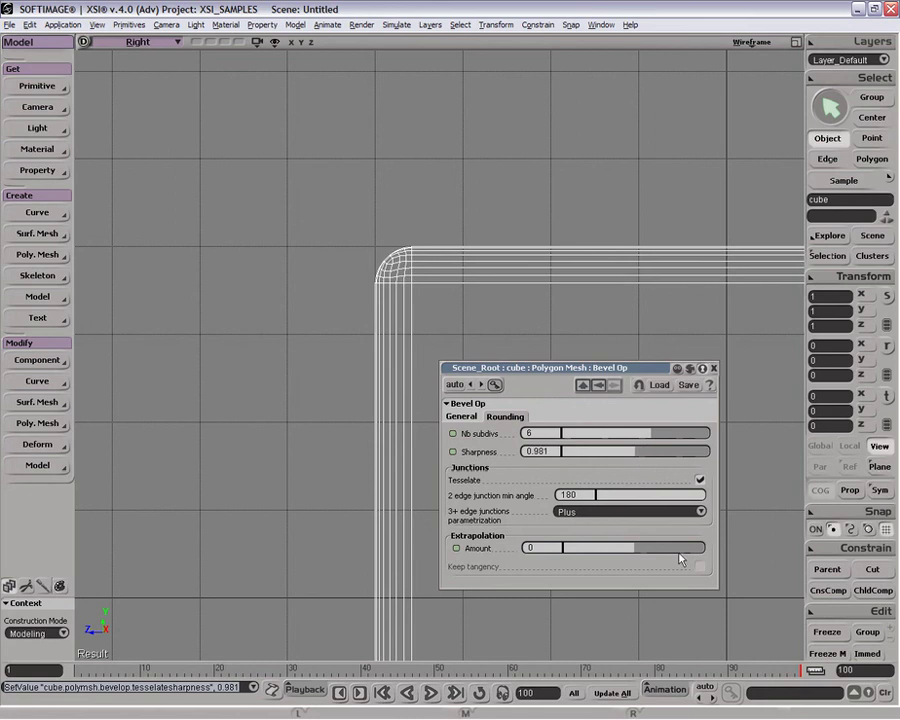
- Compare the cube's corner junction with Tesselate off and on in a close-up Camera view, leaving it enabled
{"action": "left_click", "coordinate": [700, 481]}
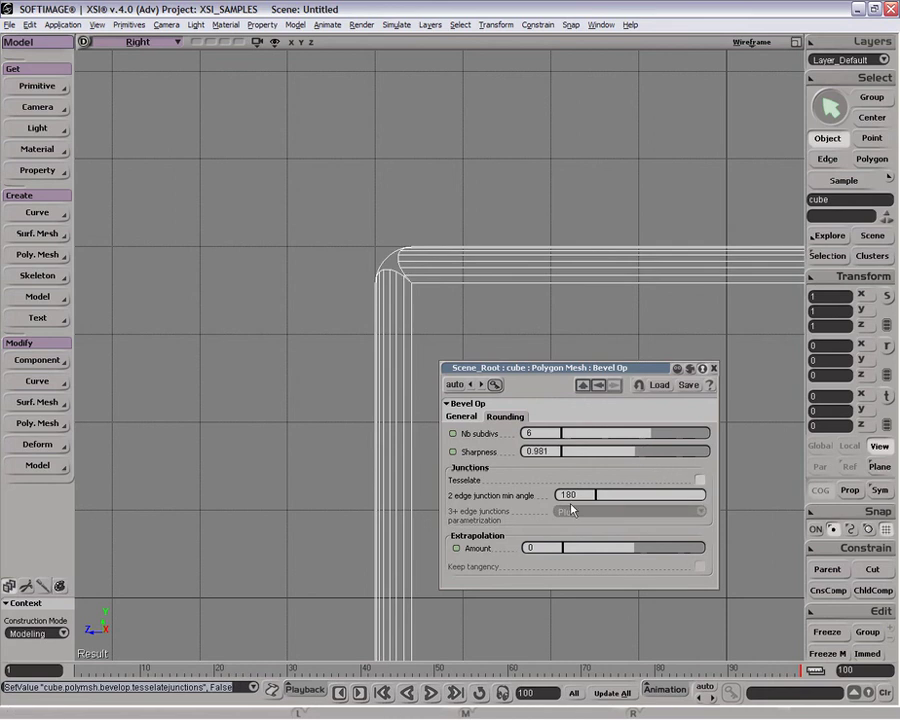
{"action": "left_click", "coordinate": [796, 42]}
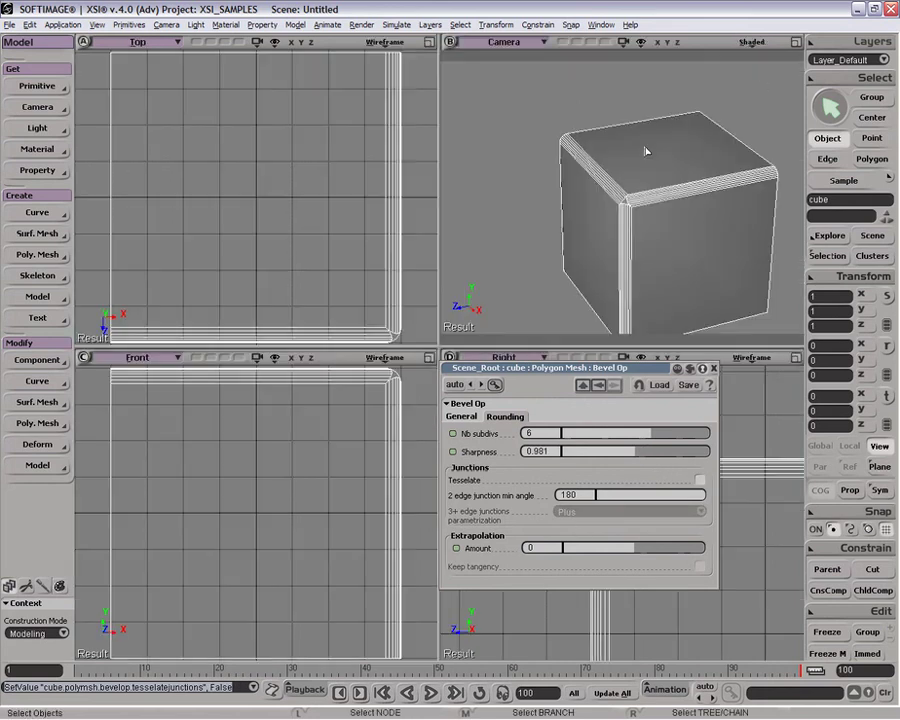
{"action": "key", "text": "o"}
{"action": "left_click_drag", "start_coordinate": [651, 173], "coordinate": [679, 222]}
{"action": "key", "text": "p"}
{"action": "key", "text": "o"}
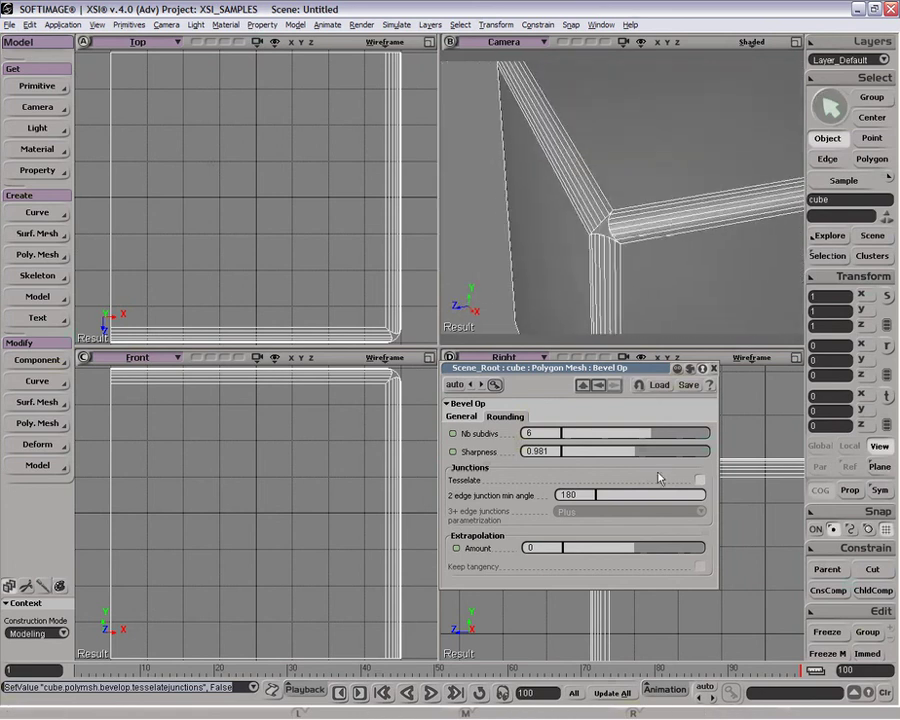
{"action": "left_click", "coordinate": [699, 480]}
{"action": "left_click", "coordinate": [699, 480]}
{"action": "left_click", "coordinate": [699, 480]}
- Set the 3+ edge junctions parametrization to Diamond and compare the corner with Tesselate off and on, leaving it enabled
{"action": "mouse_move", "coordinate": [701, 506]}
{"action": "left_mouse_down"}
{"action": "mouse_move", "coordinate": [633, 506]}
{"action": "mouse_move", "coordinate": [712, 504]}
{"action": "left_mouse_up"}
{"action": "left_click", "coordinate": [698, 513]}
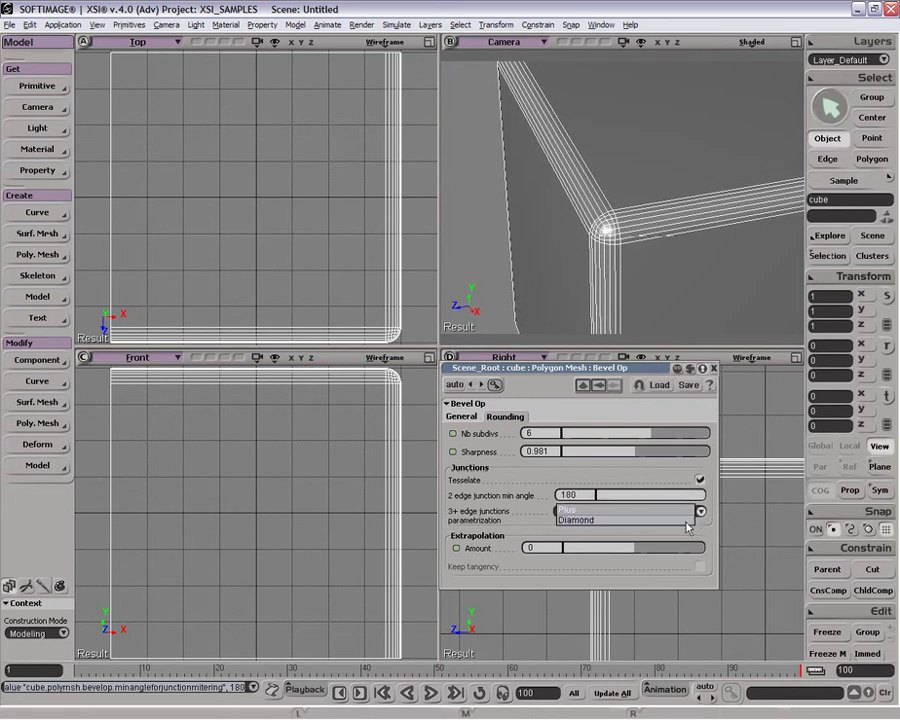
{"action": "left_click", "coordinate": [687, 522]}
{"action": "left_click", "coordinate": [703, 480]}
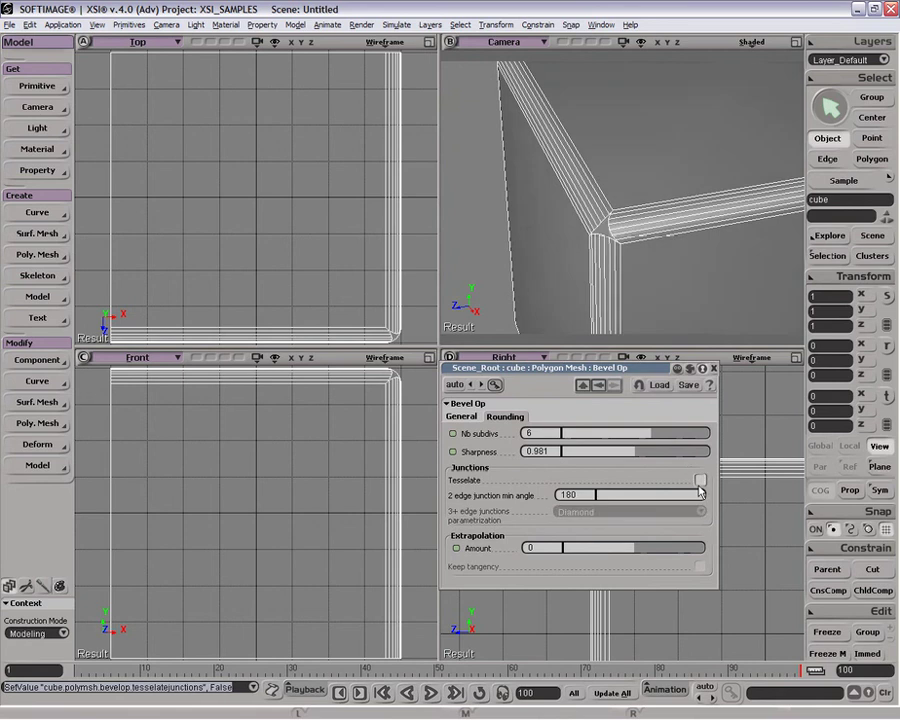
{"action": "mouse_move", "coordinate": [697, 502]}
{"action": "left_mouse_down"}
{"action": "mouse_move", "coordinate": [608, 500]}
{"action": "mouse_move", "coordinate": [714, 503]}
{"action": "left_mouse_up"}
{"action": "left_click", "coordinate": [701, 480]}
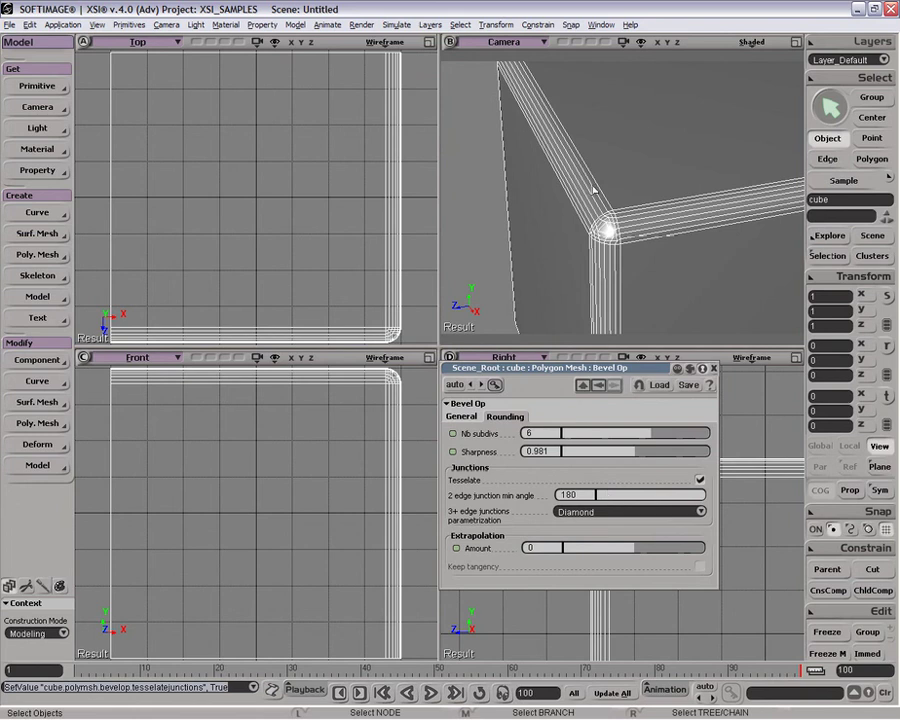
- Set the rounding extrapolation amount to 3 while watching the bevel profile in an enlarged Right view
{"action": "key", "text": "p"}
{"action": "left_click_drag", "start_coordinate": [649, 261], "coordinate": [580, 416]}
{"action": "key", "text": "o"}
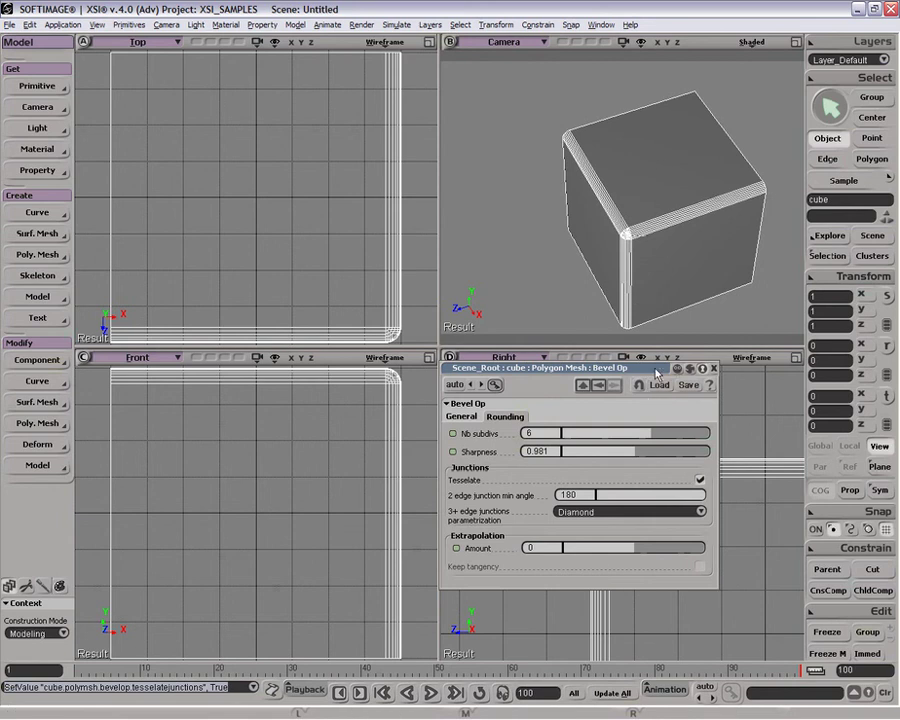
{"action": "left_click_drag", "start_coordinate": [656, 371], "coordinate": [404, 253]}
{"action": "left_click", "coordinate": [794, 358]}
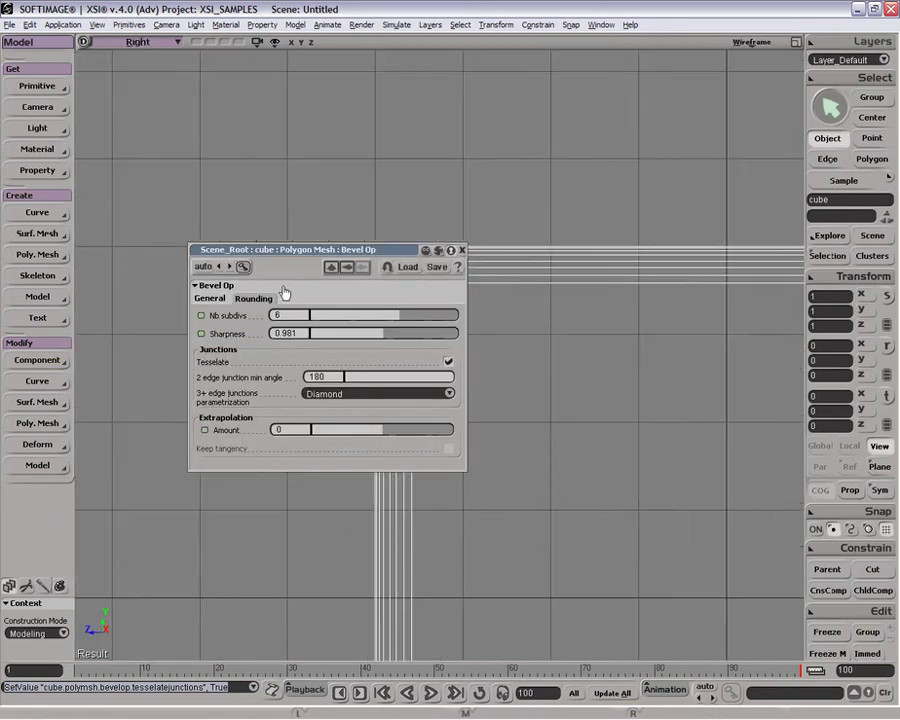
{"action": "left_click_drag", "start_coordinate": [300, 250], "coordinate": [627, 347]}
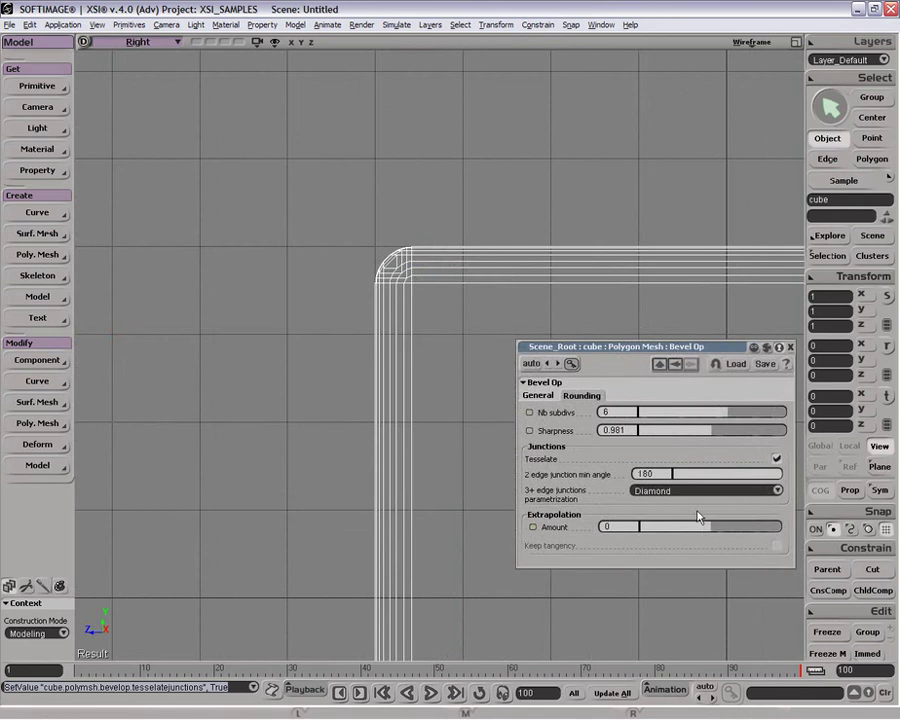
{"action": "left_click_drag", "start_coordinate": [710, 539], "coordinate": [791, 524]}
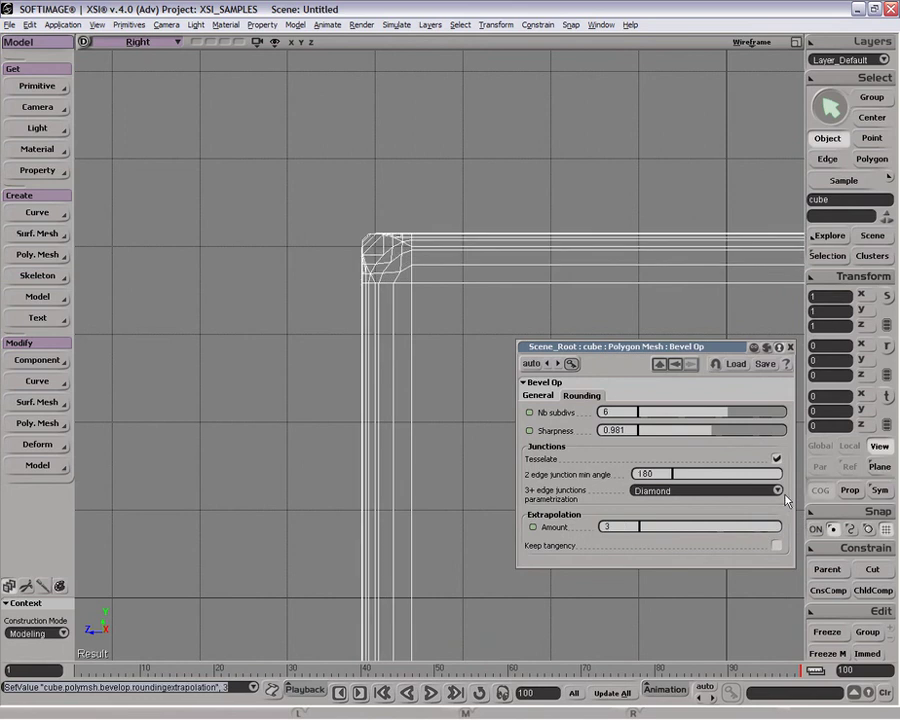
- Inspect the extrapolated edge profile in the Camera view and set the rounding extrapolation amount to -1.866
{"action": "left_click", "coordinate": [796, 43]}
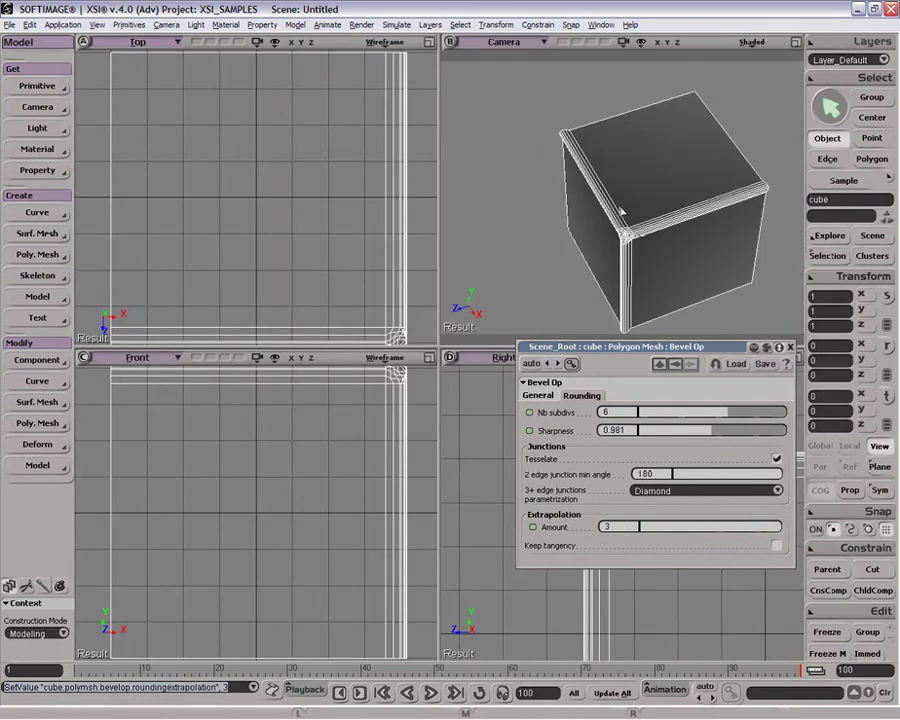
{"action": "key", "text": "o"}
{"action": "left_click_drag", "start_coordinate": [570, 213], "coordinate": [708, 213]}
{"action": "key", "text": "p"}
{"action": "key", "text": "o"}
{"action": "left_click_drag", "start_coordinate": [708, 213], "coordinate": [700, 260]}
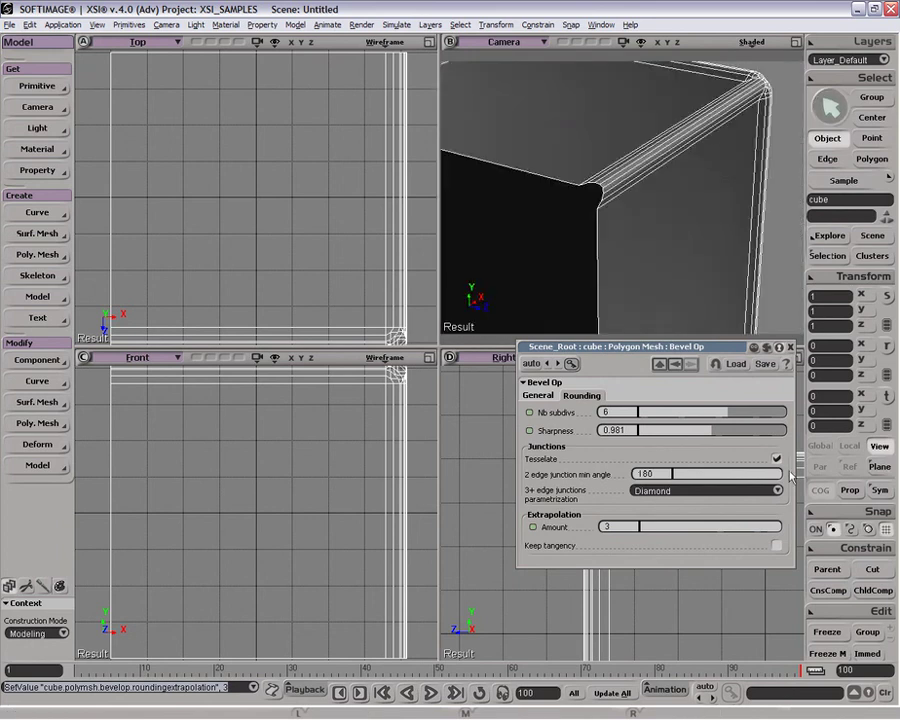
{"action": "left_click_drag", "start_coordinate": [762, 534], "coordinate": [664, 540]}
{"action": "key", "text": "o"}
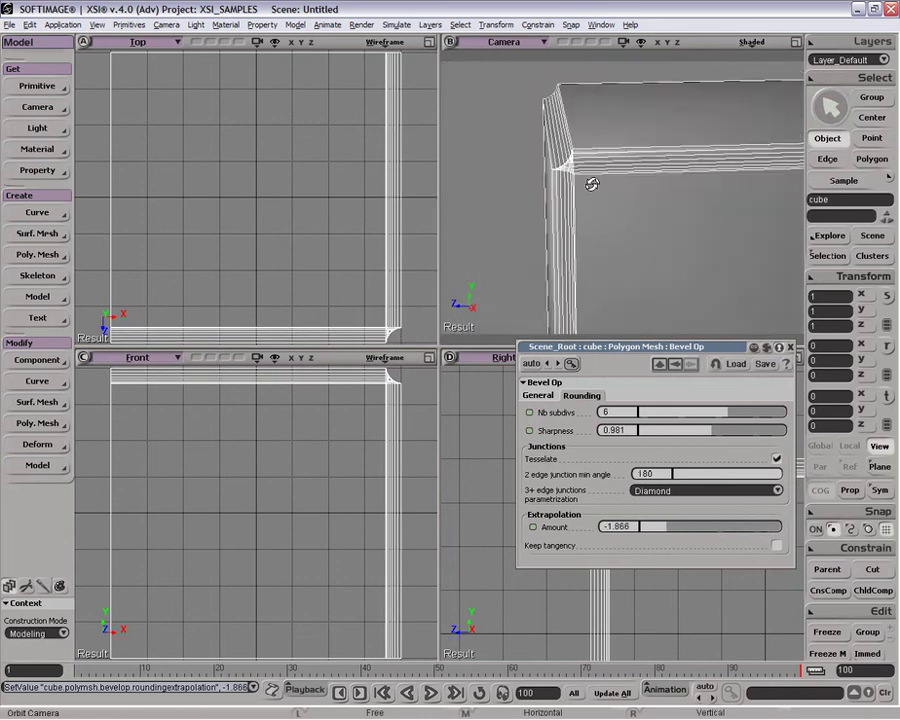